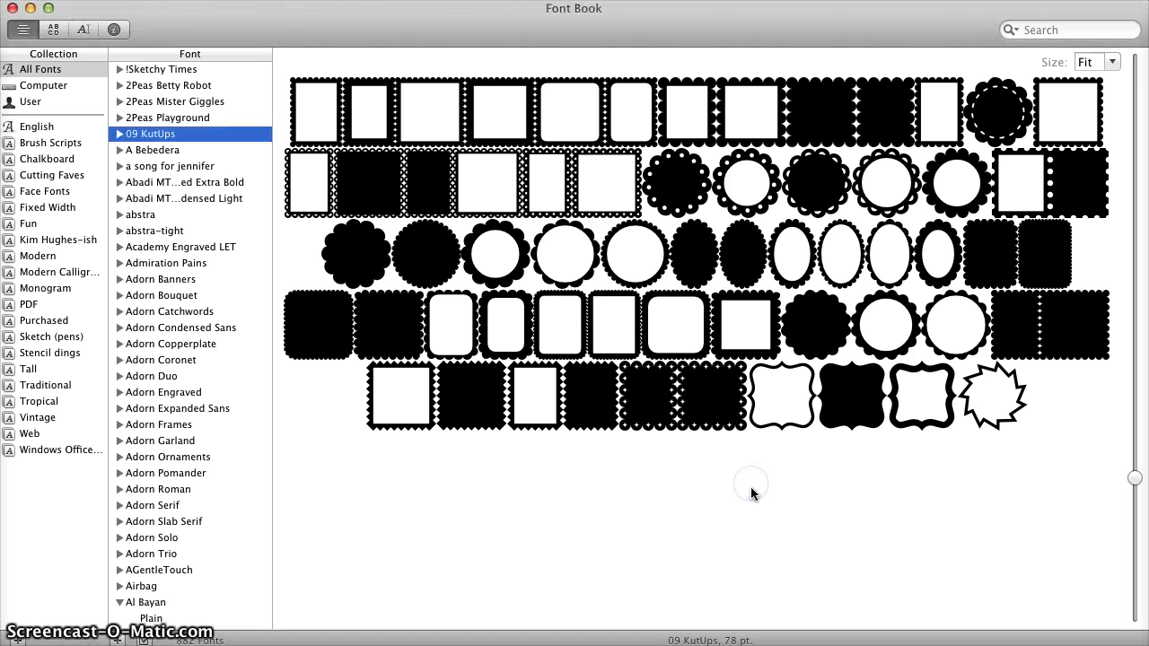
Search all fonts for "sam" and select the Regular style of Samantha Upright PRO.
click(751, 502)
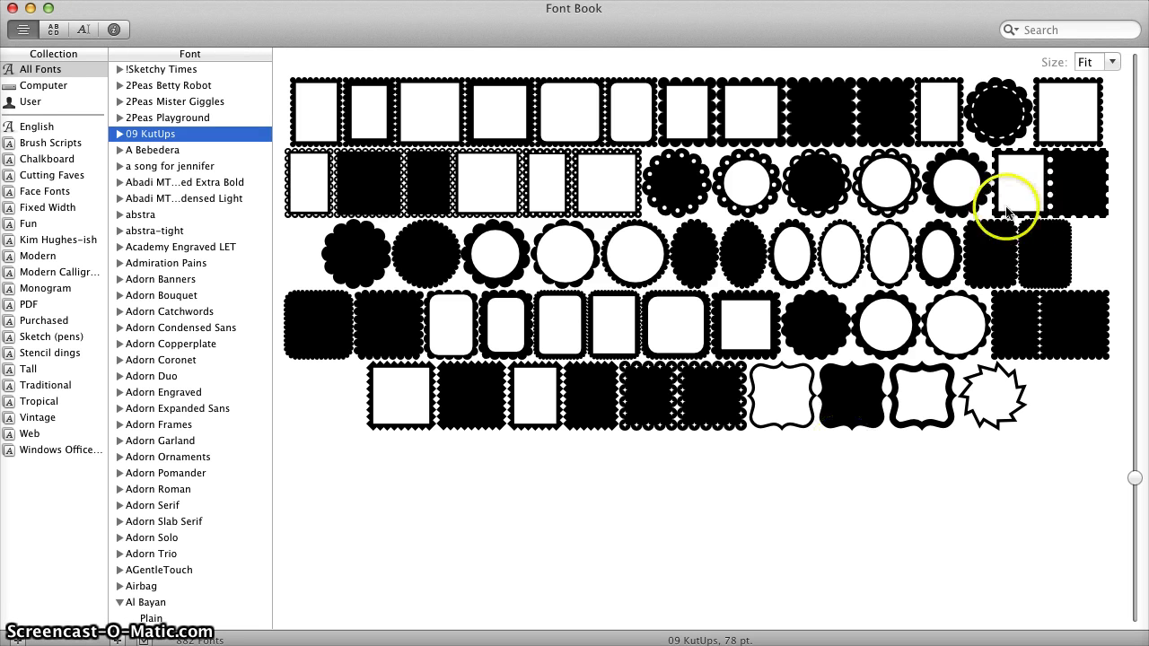
click(1034, 29)
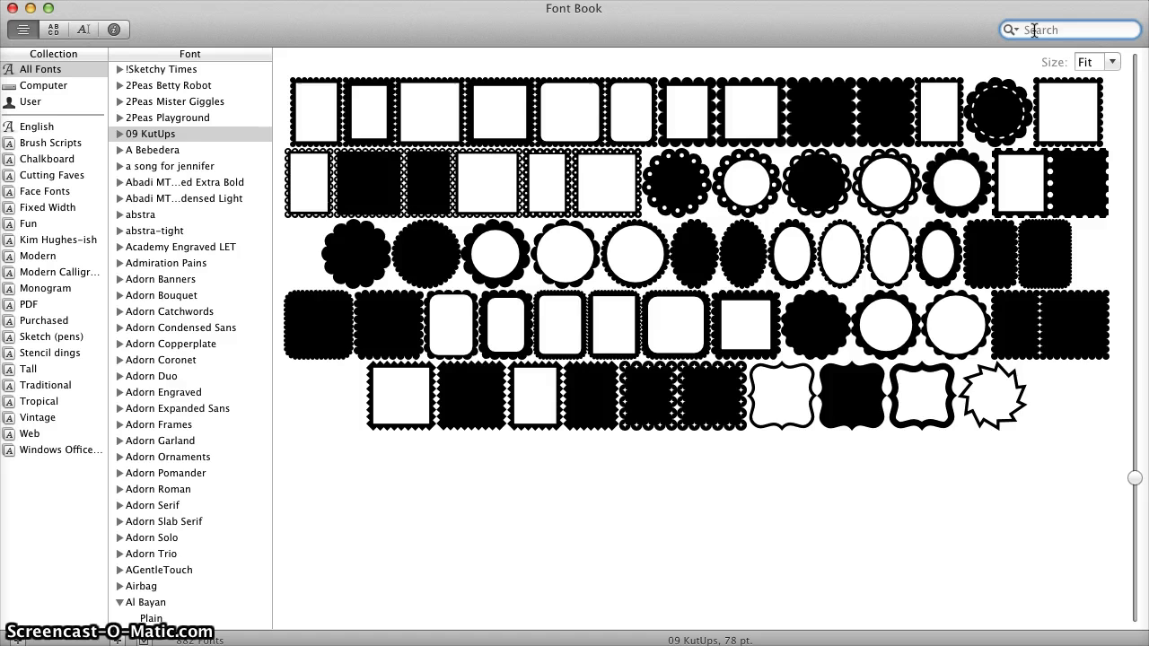
text(sam)
click(665, 117)
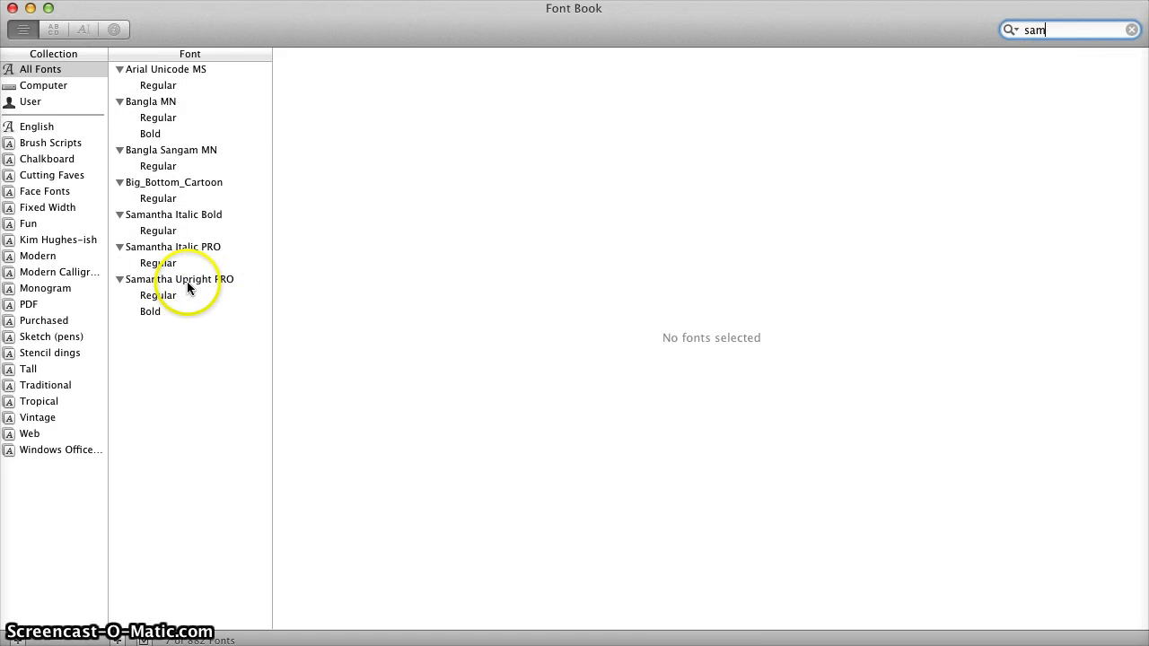
click(120, 284)
click(120, 285)
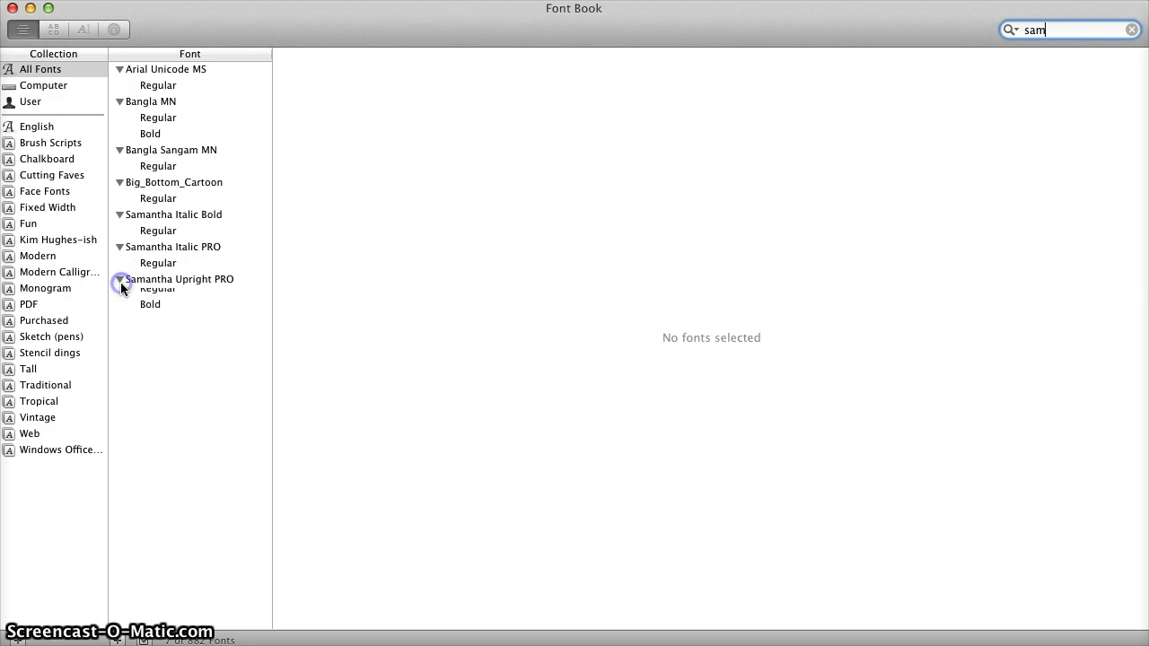
click(170, 301)
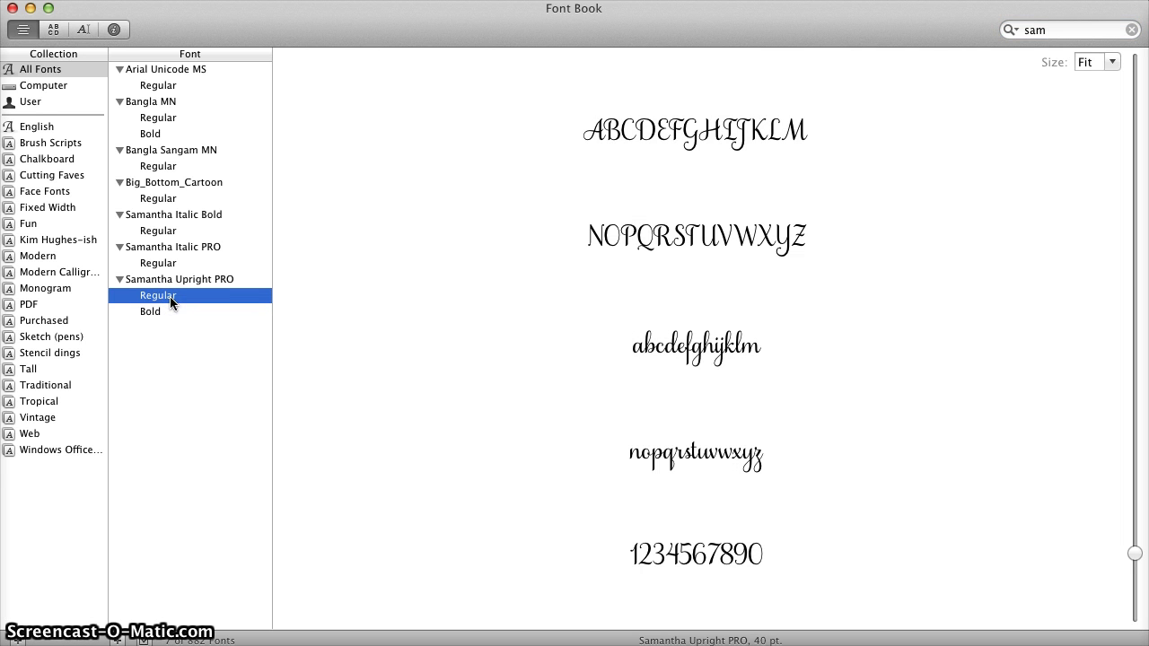
Show the font's full glyph repertoire and enlarge the glyph preview to about 39 pt.
click(57, 34)
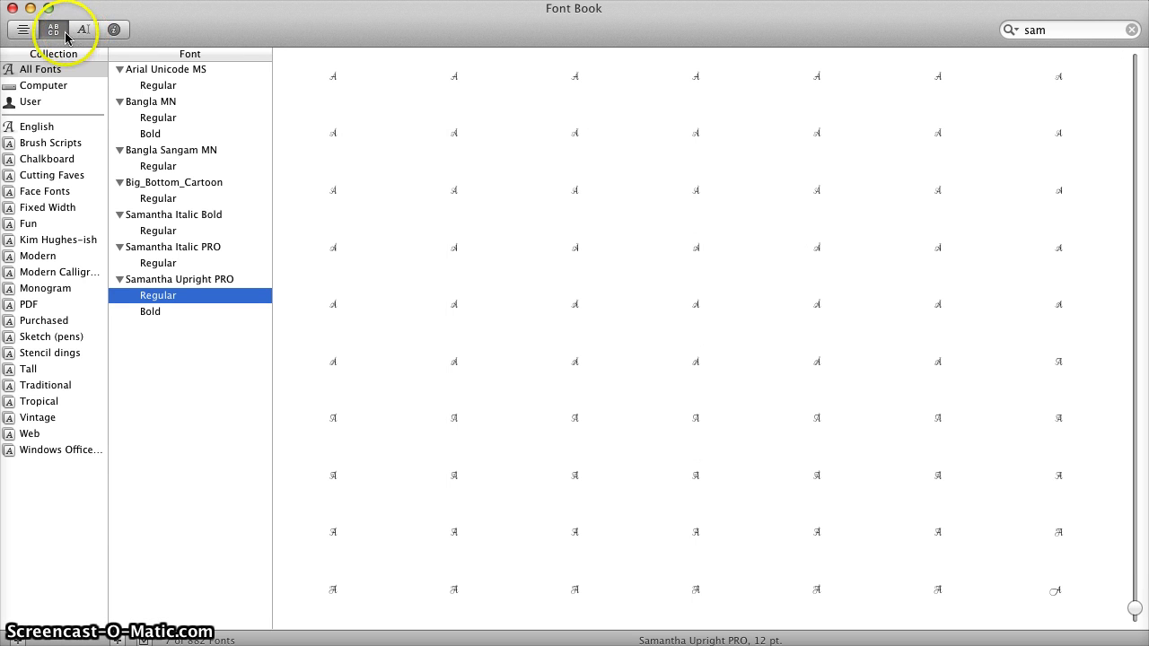
click(227, 0)
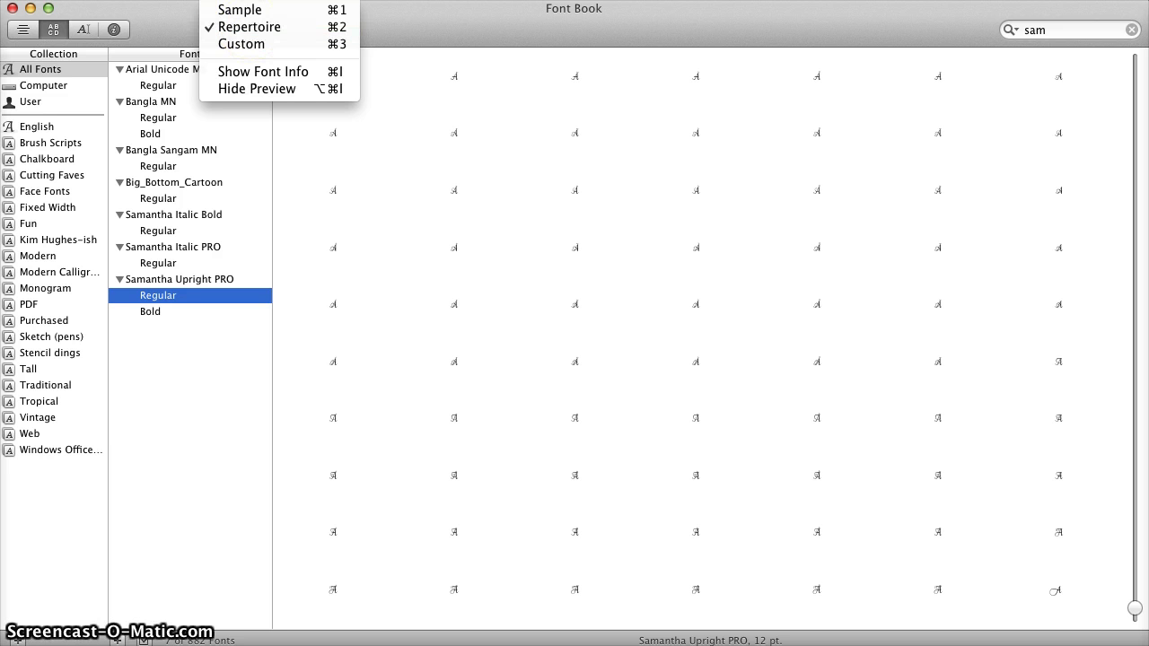
click(228, 0)
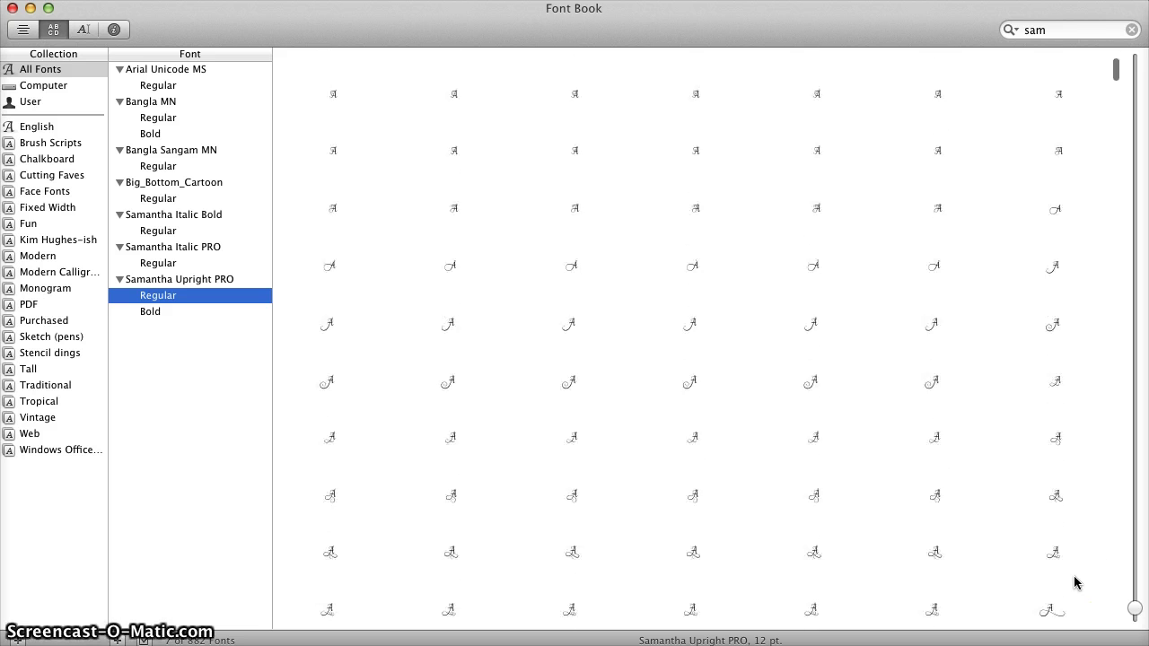
scroll(1075, 583, down, 2)
scroll(1076, 584, up, 3)
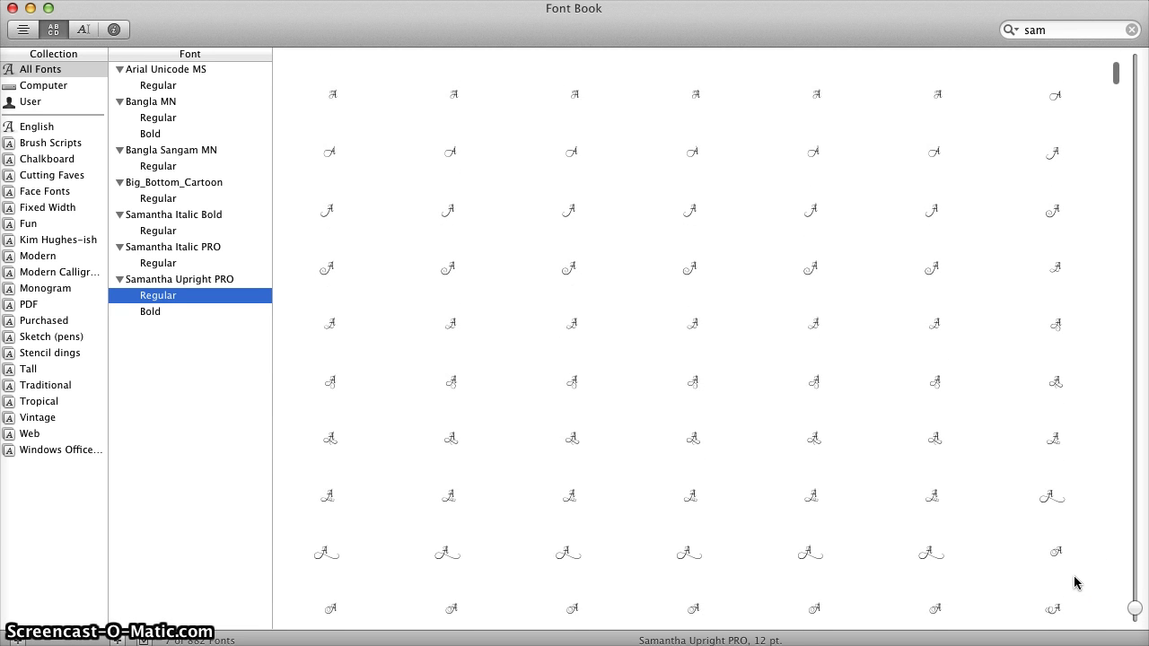
drag(1133, 607, 1134, 544)
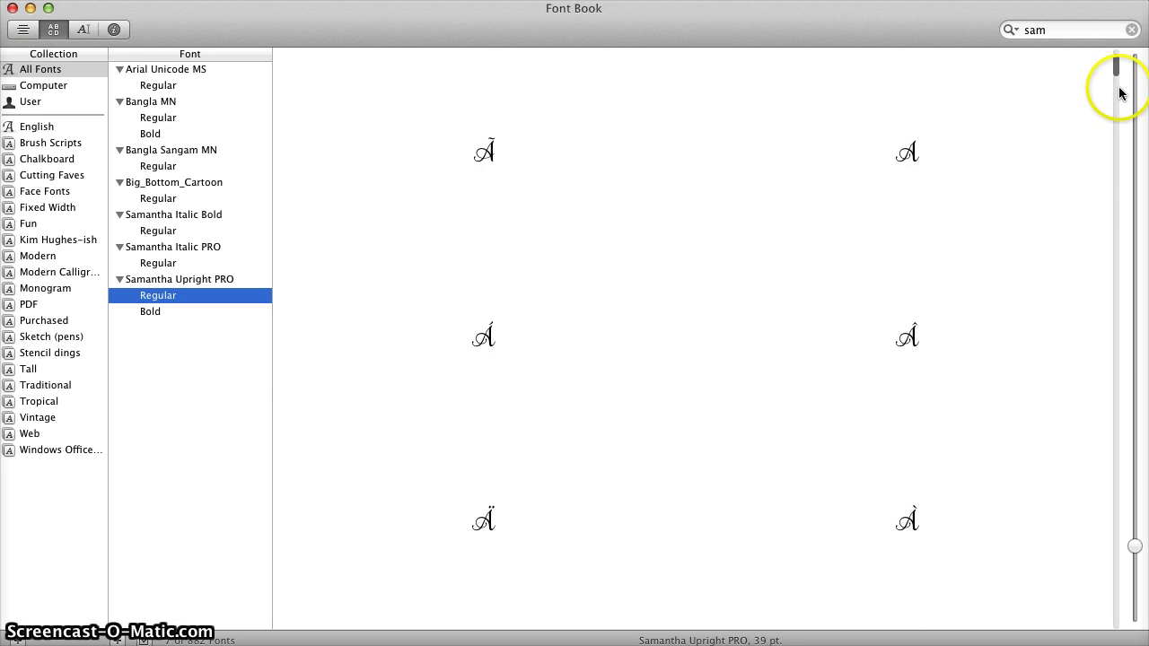
Browse the glyph repertoire to the lowercase b and examine its alternates with decorative swashes.
drag(1113, 77, 1081, 315)
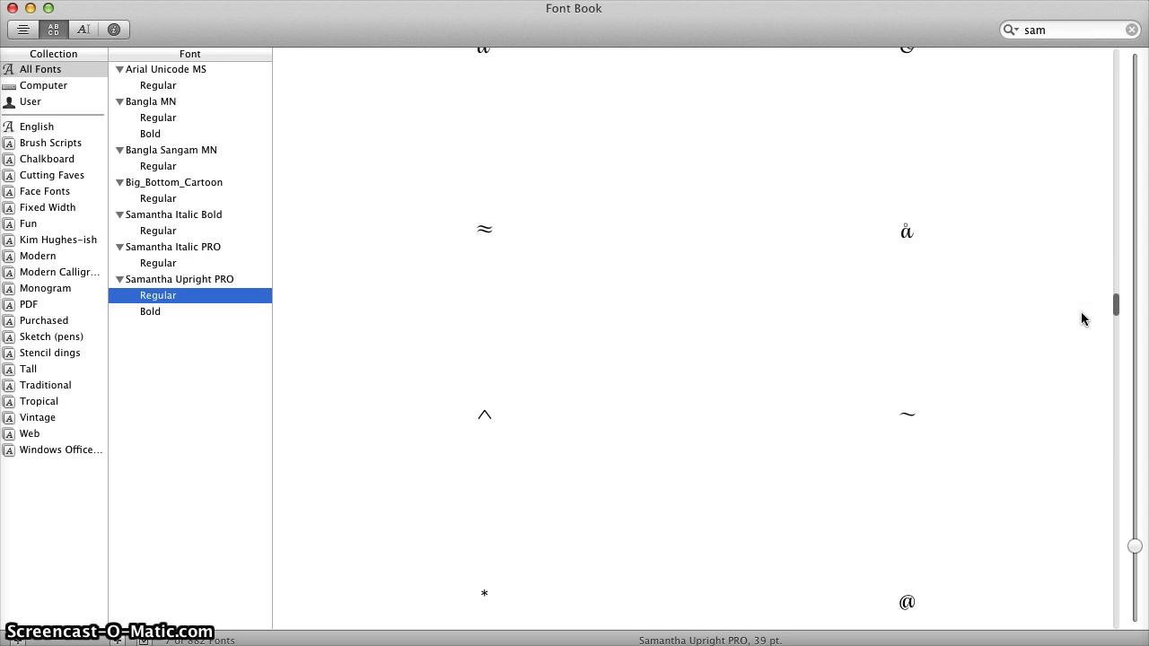
scroll(1081, 316, down, 3)
scroll(1082, 317, down, 5)
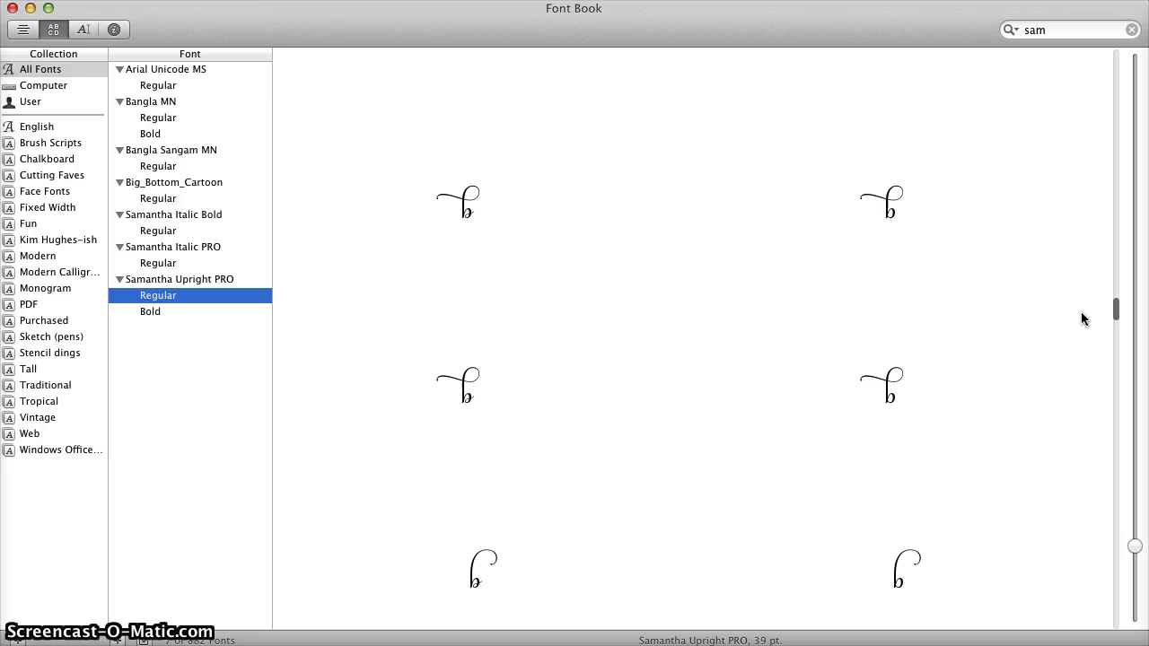
scroll(1081, 318, down, 6)
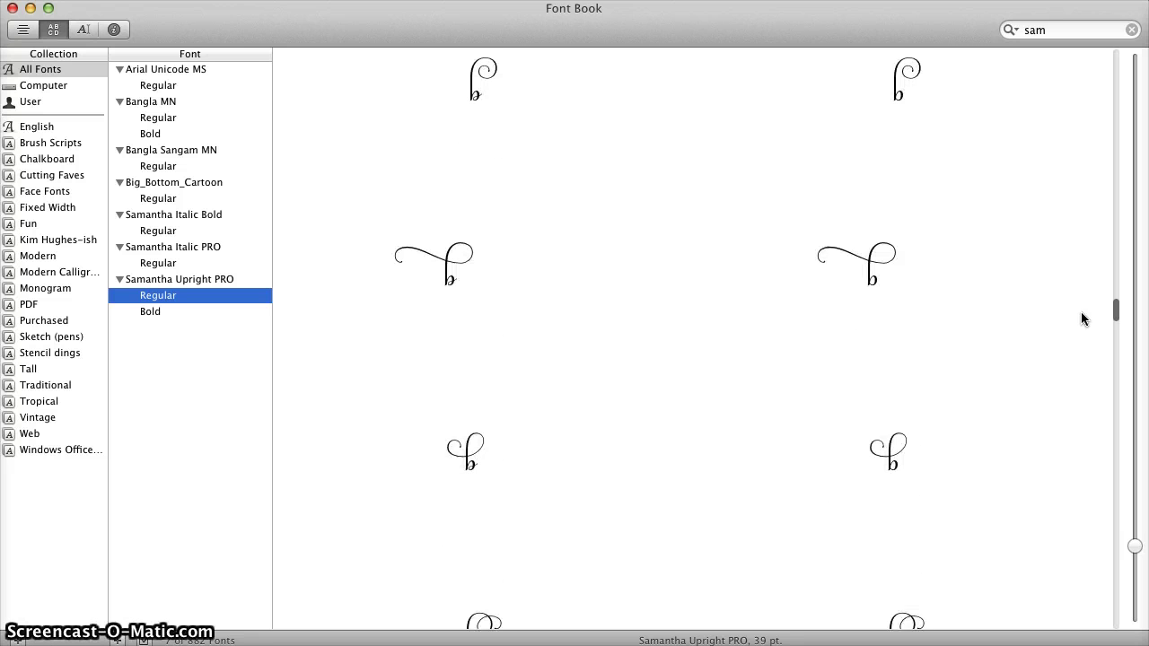
scroll(1081, 317, down, 5)
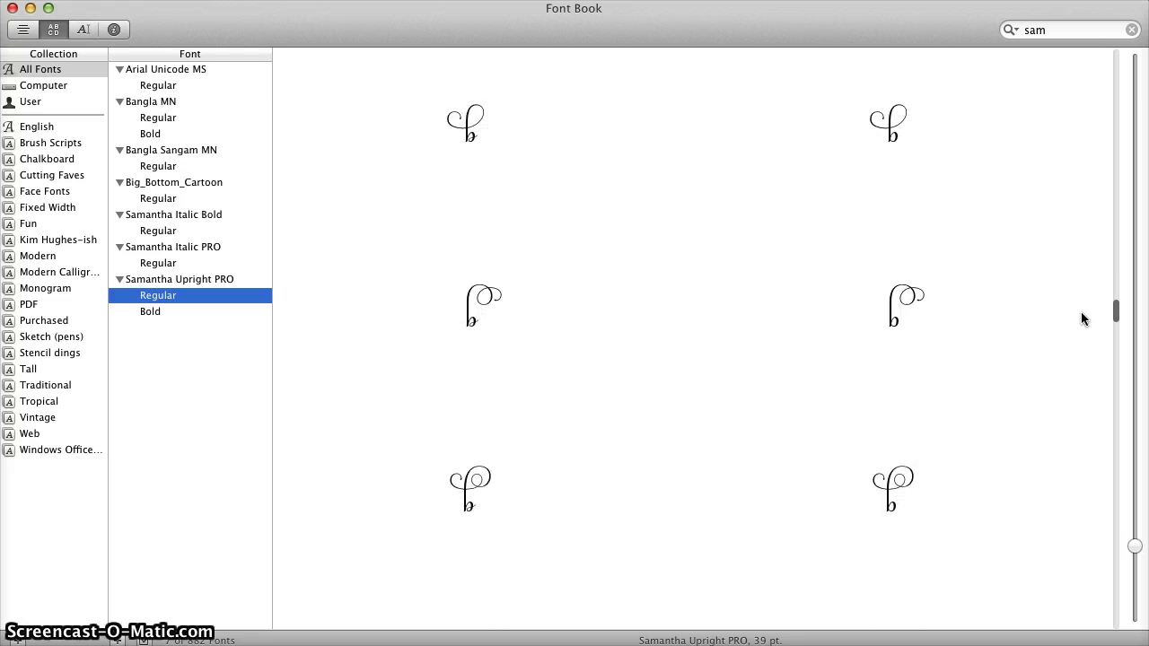
scroll(1081, 318, down, 3)
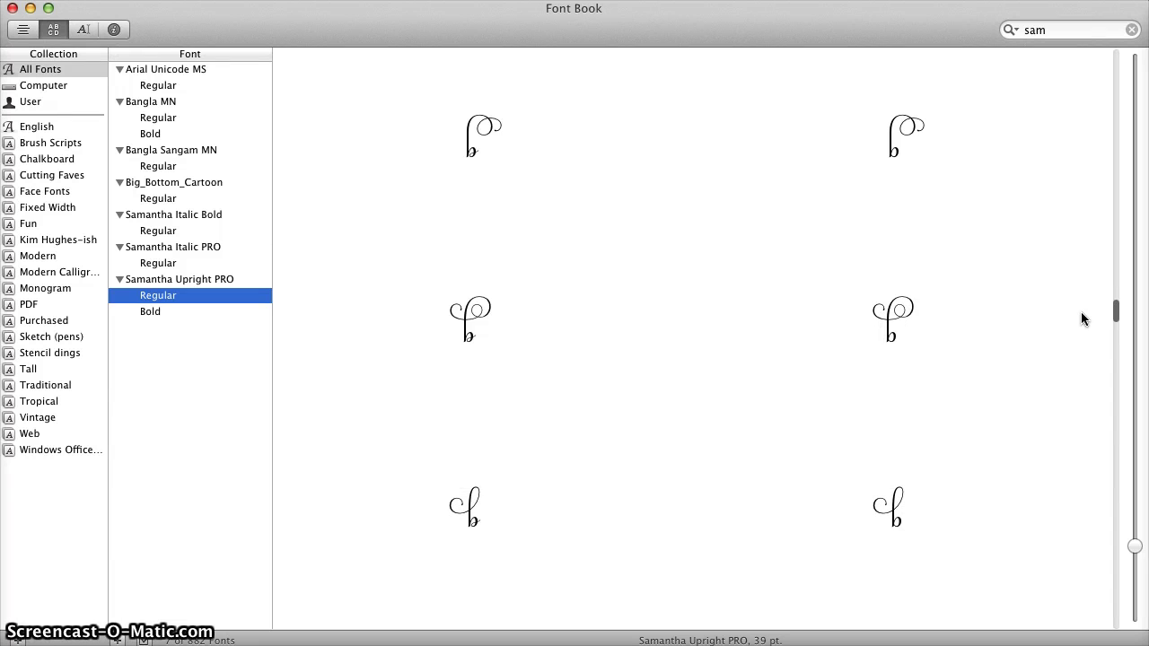
click(895, 292)
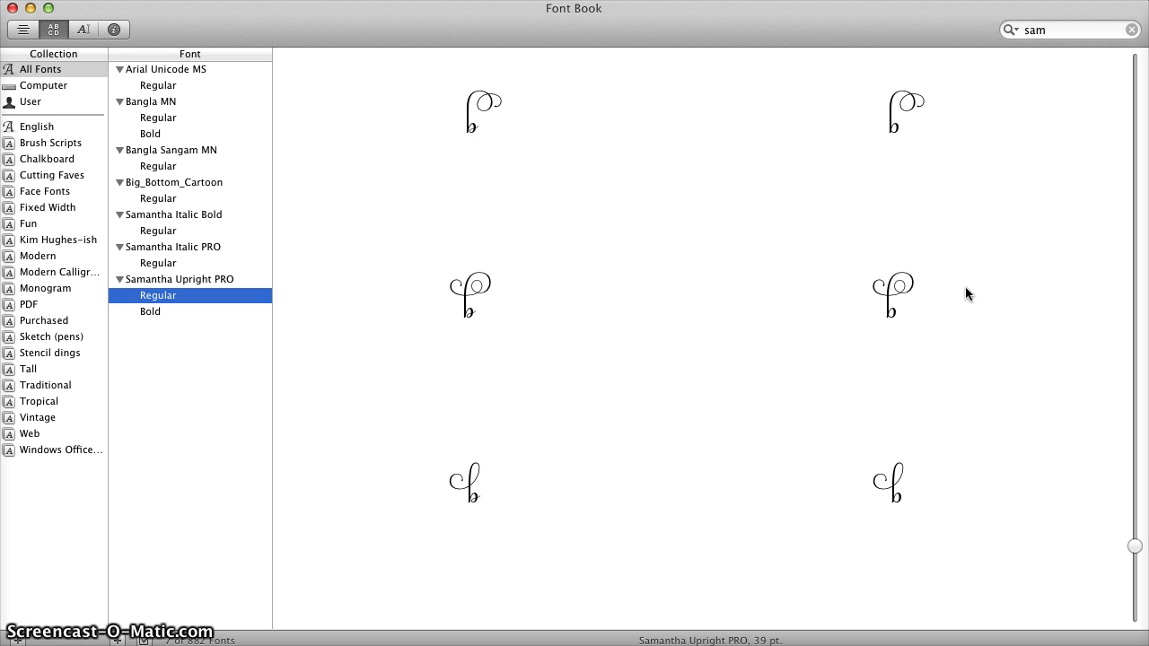
click(905, 296)
Narrow the font window and bring up the text document so both are visible side by side.
drag(1148, 645, 793, 641)
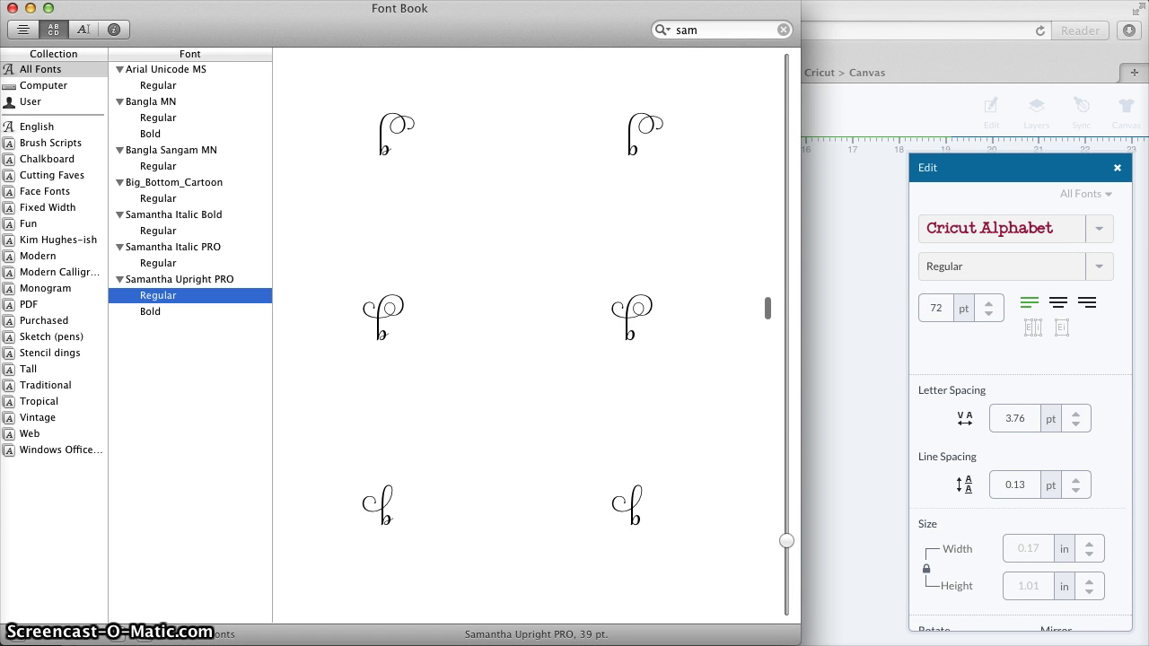
key(super+Tab)
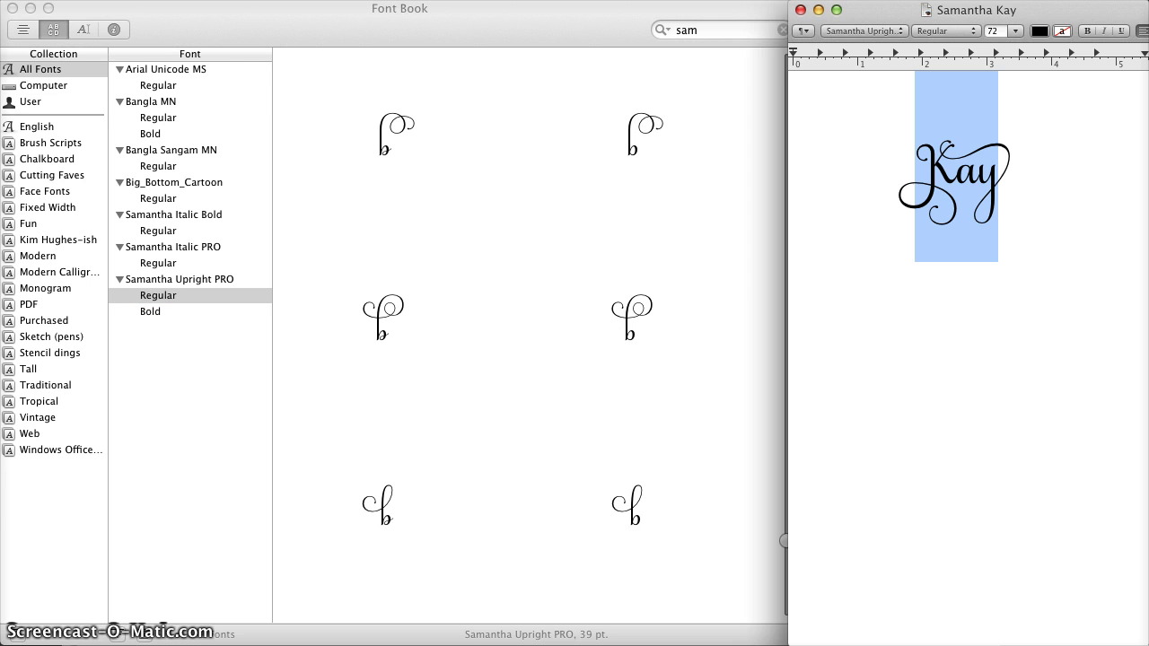
click(741, 360)
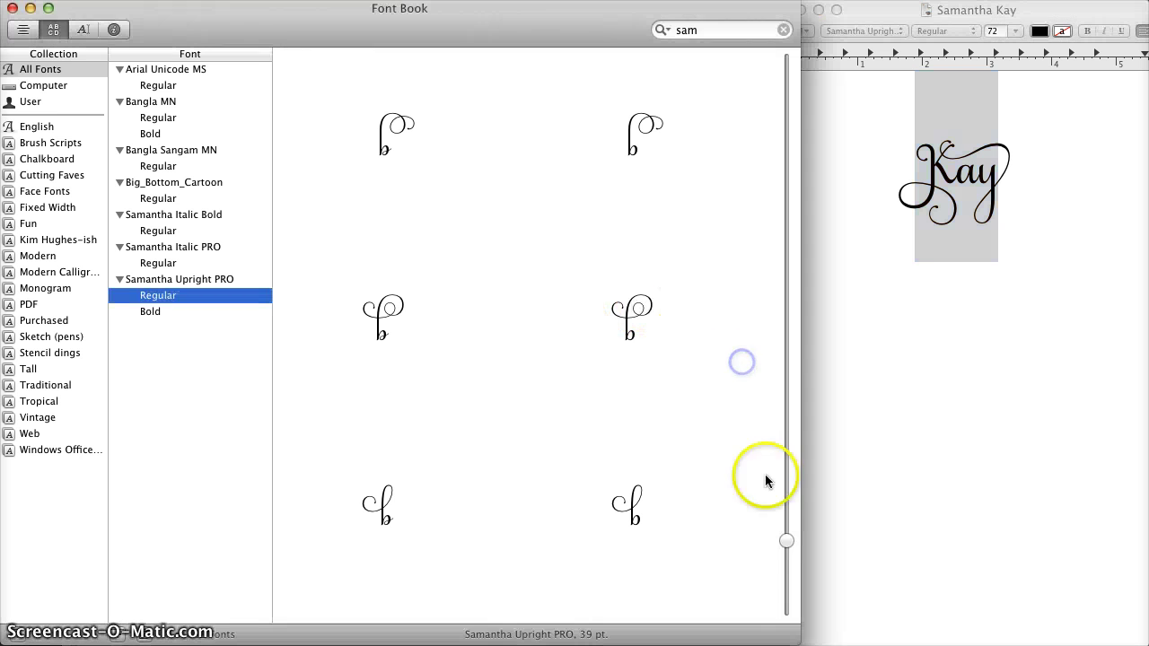
mouse_move(794, 636)
mouse_down()
mouse_move(759, 639)
mouse_move(783, 640)
mouse_up()
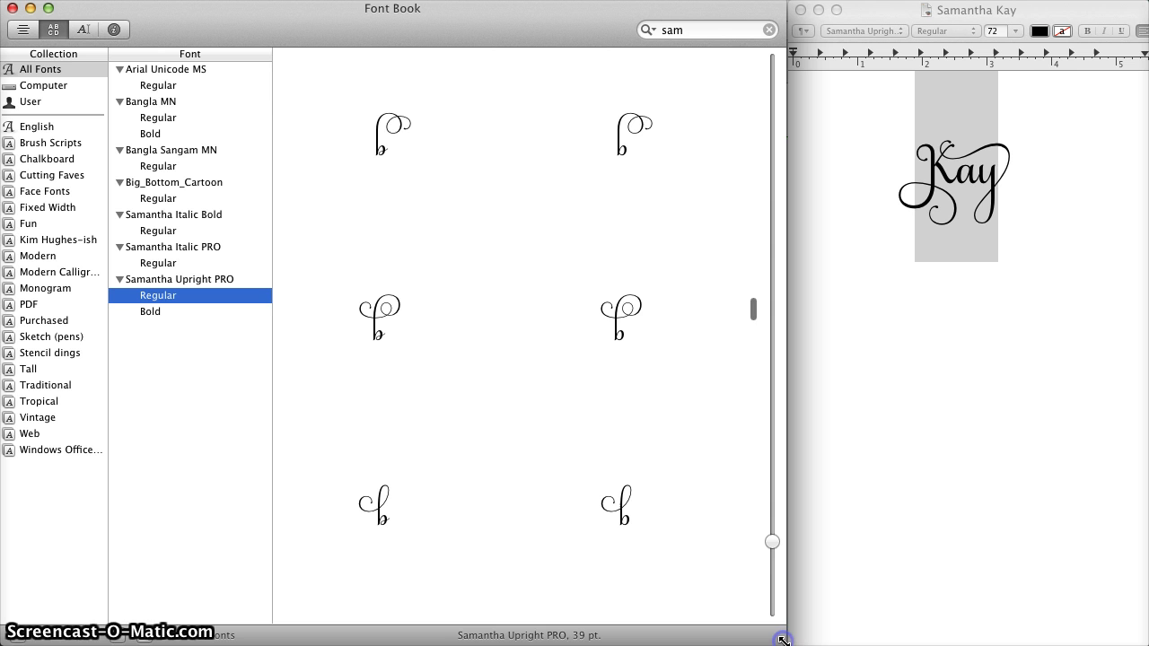
click(731, 460)
Examine further swash alternates of the lowercase b and compare them with the lettering in the text document.
scroll(721, 406, down, 10)
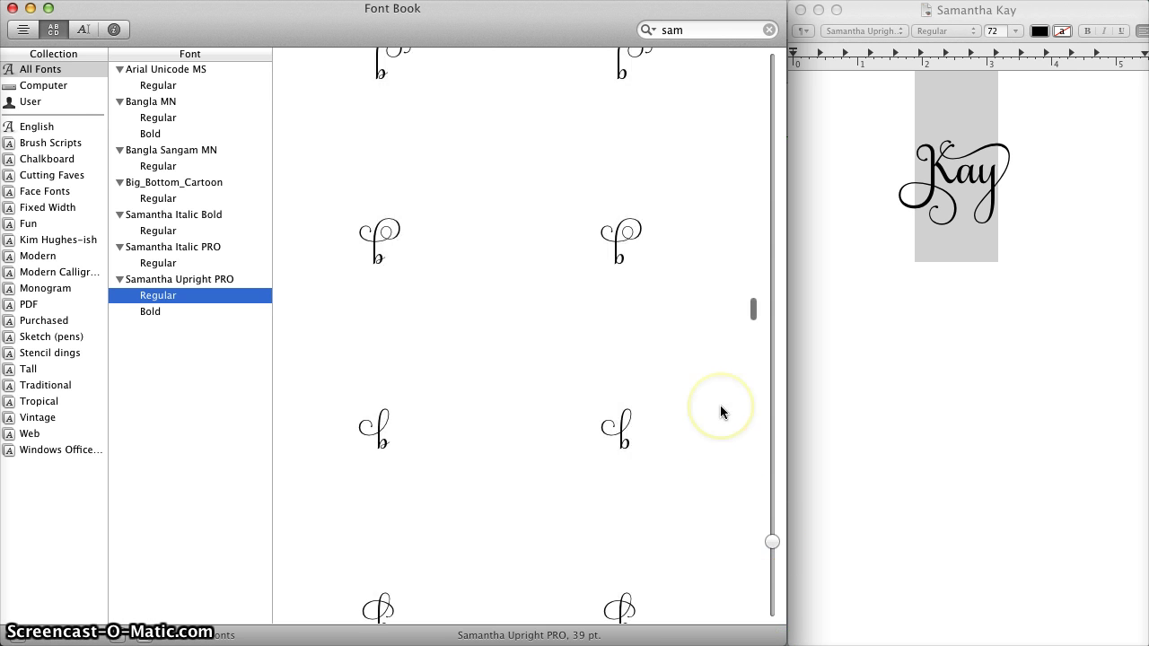
scroll(721, 407, down, 1)
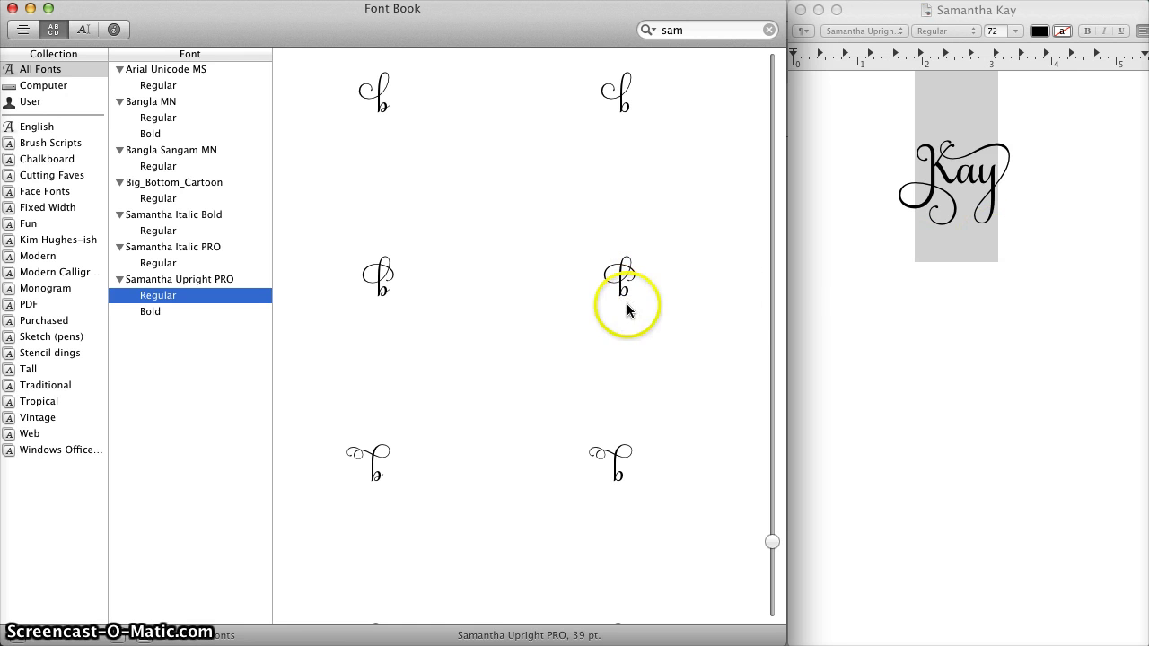
click(906, 290)
click(906, 289)
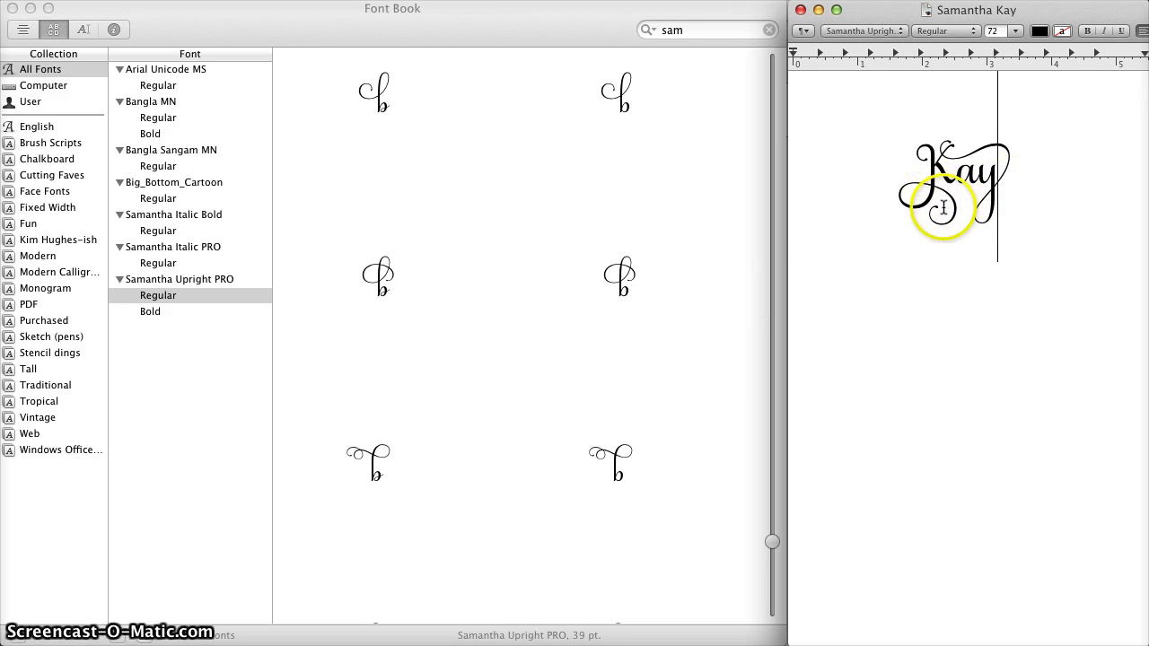
text(K)
scroll(662, 305, down, 5)
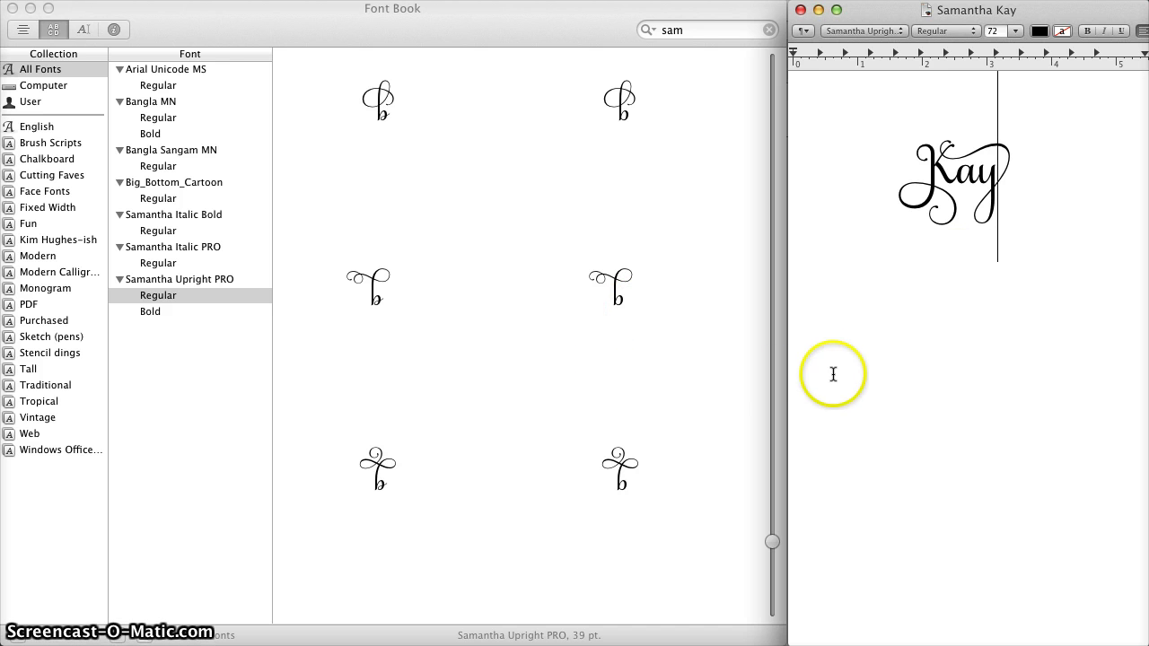
scroll(867, 363, down, 1)
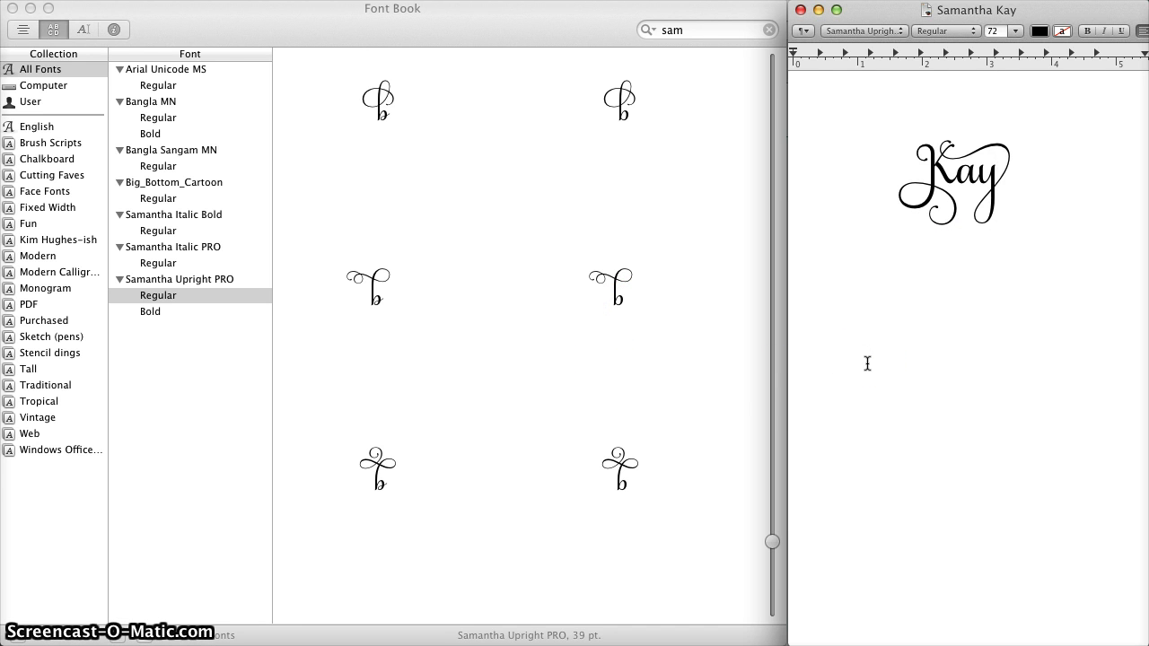
scroll(649, 329, up, 1)
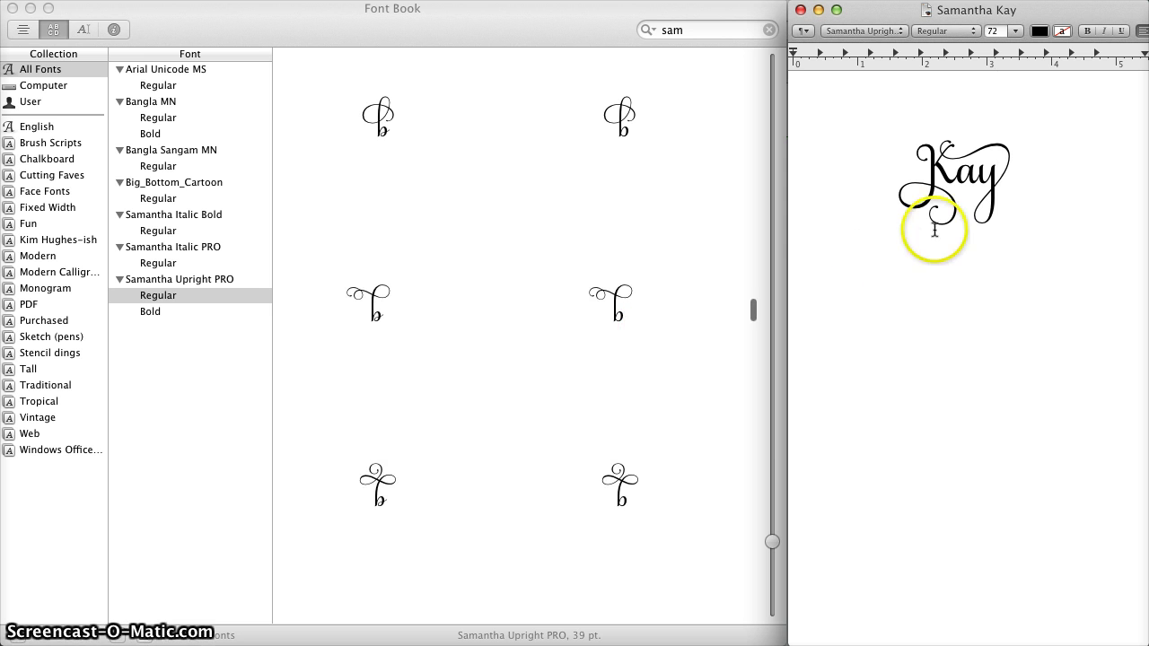
Select the entire swash-lettered name in the text document and copy it.
click(925, 219)
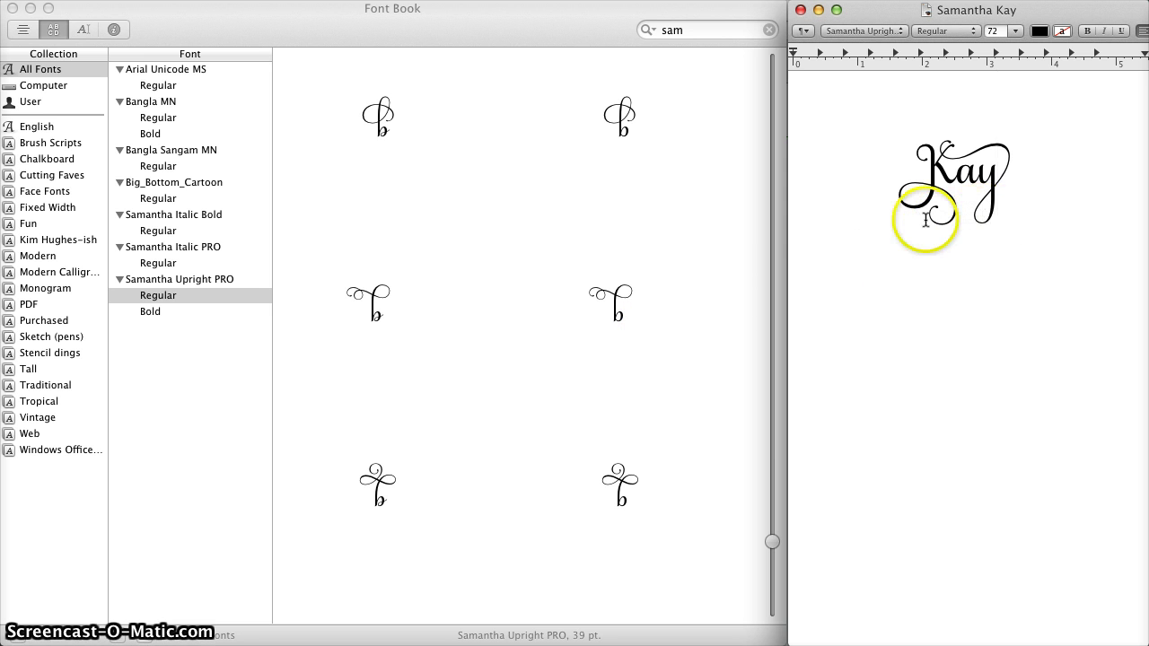
click(918, 203)
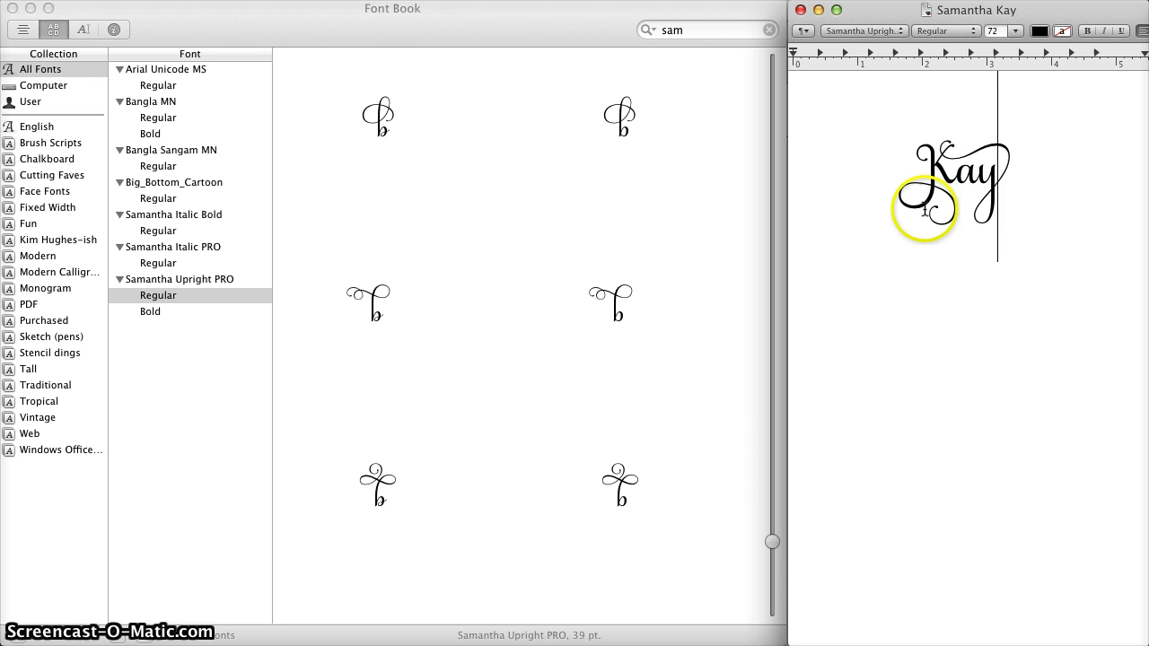
click(905, 190)
drag(905, 190, 1018, 193)
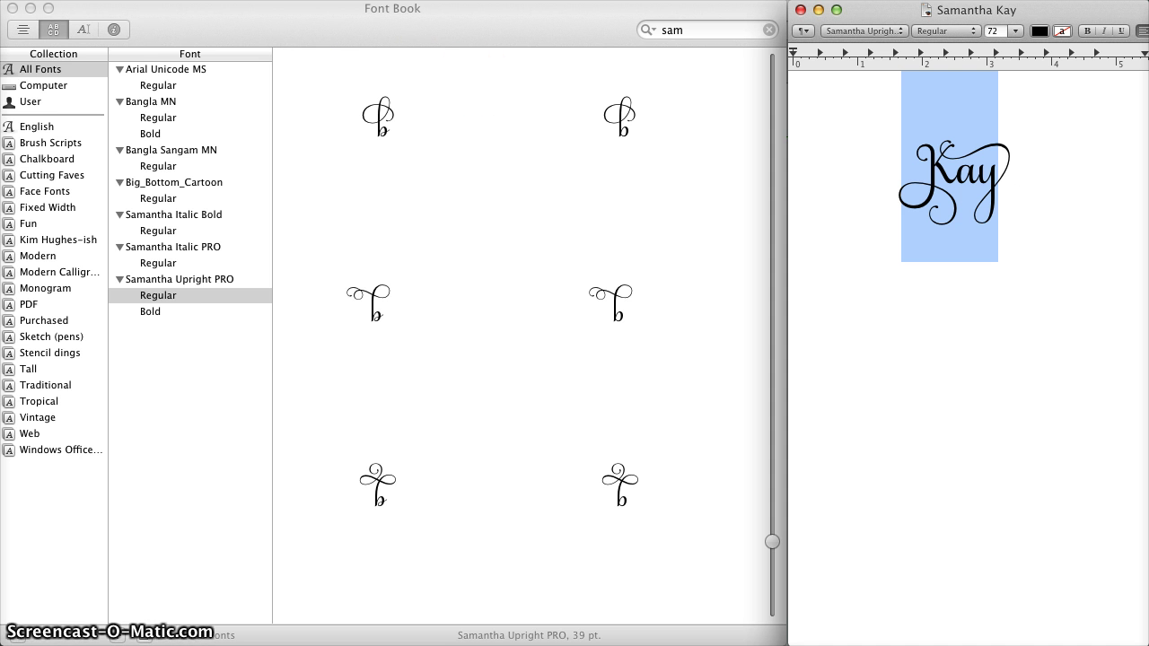
click(164, 0)
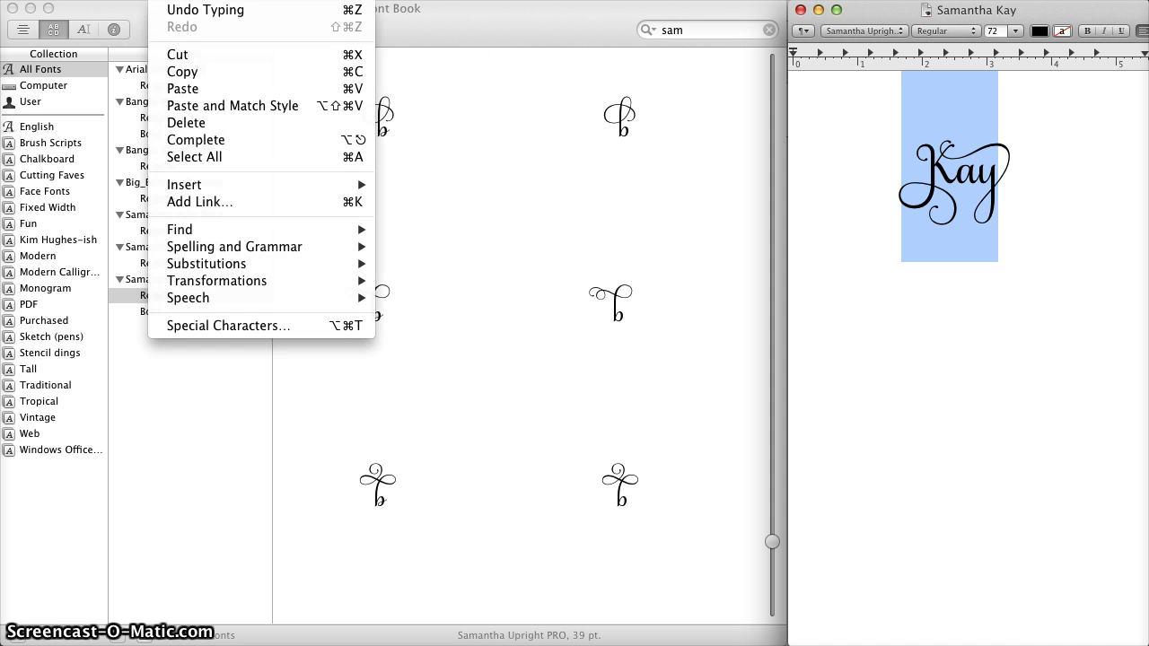
click(193, 70)
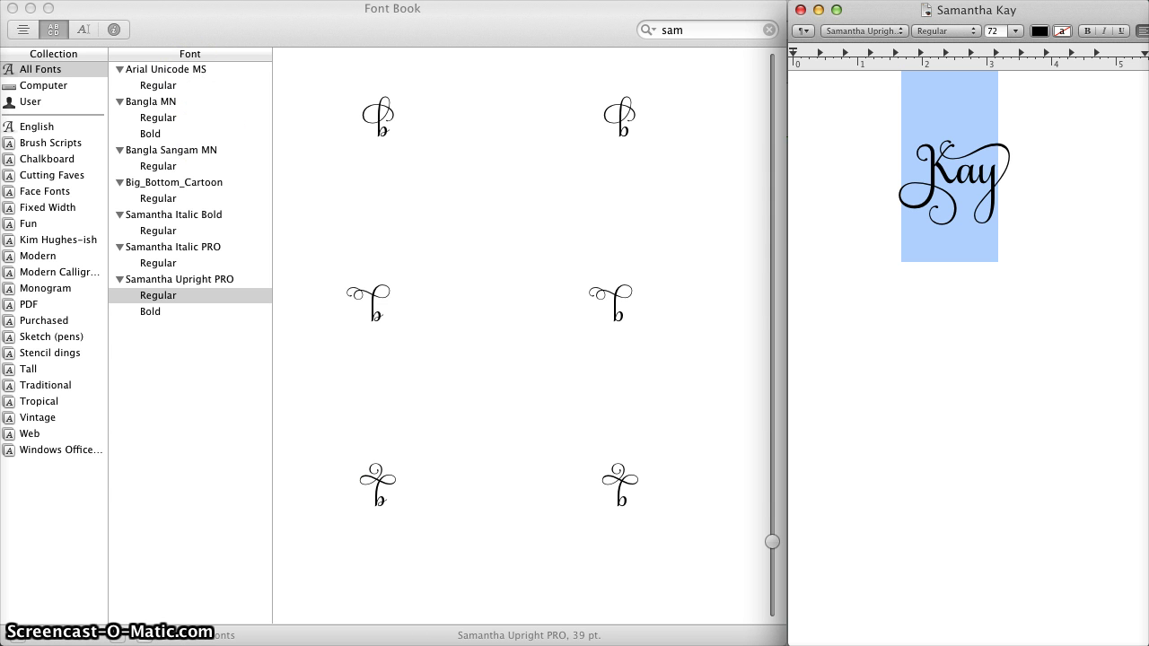
Switch to the Cricut canvas in the browser, add a text object and paste the copied name into it.
click(170, 645)
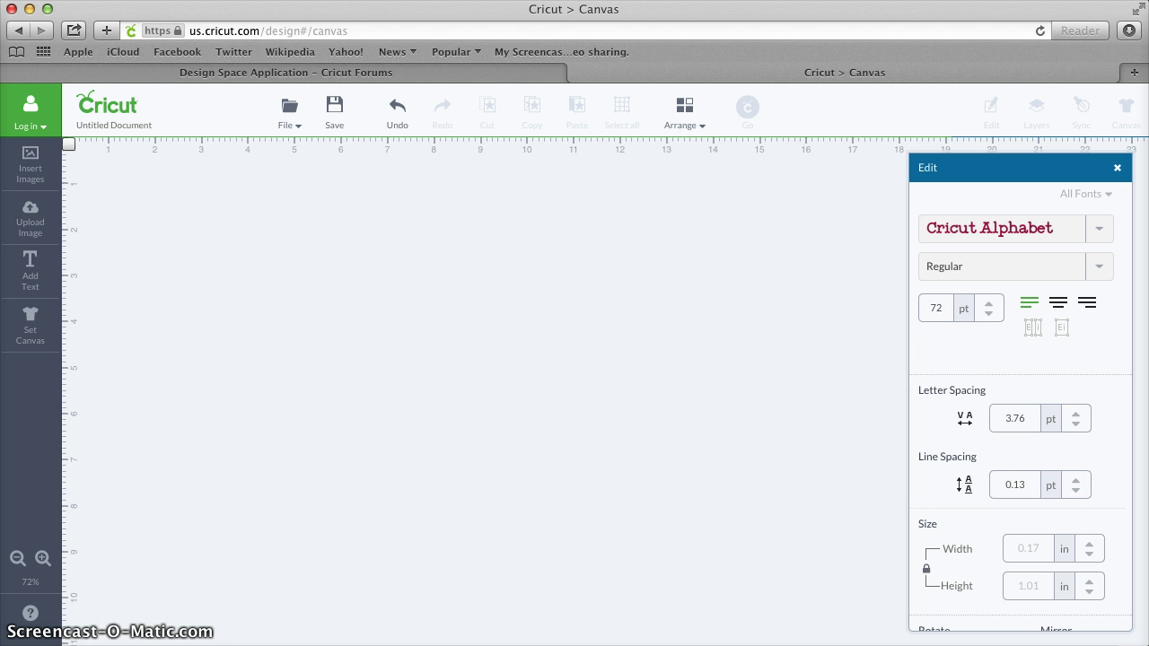
click(36, 283)
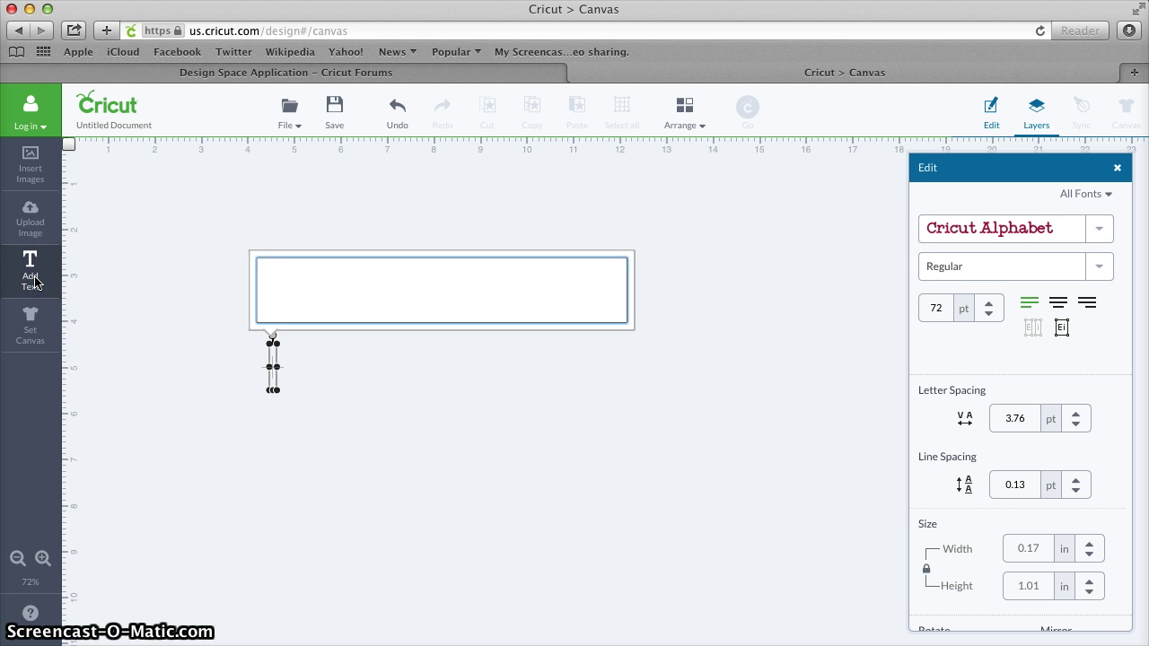
click(352, 280)
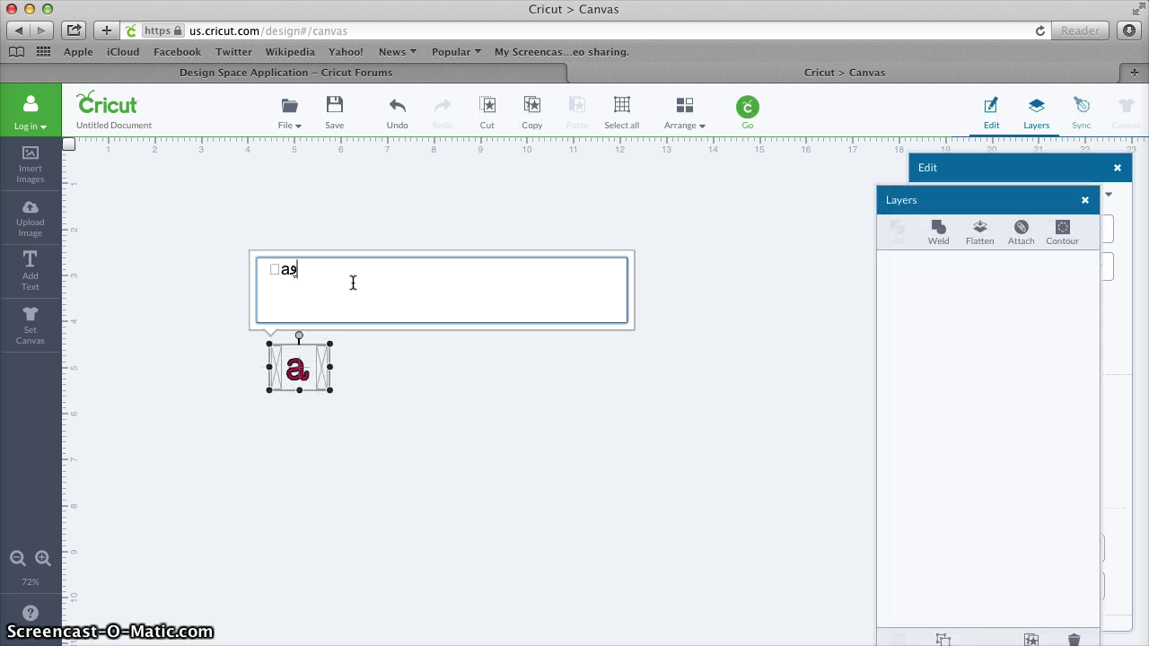
click(431, 399)
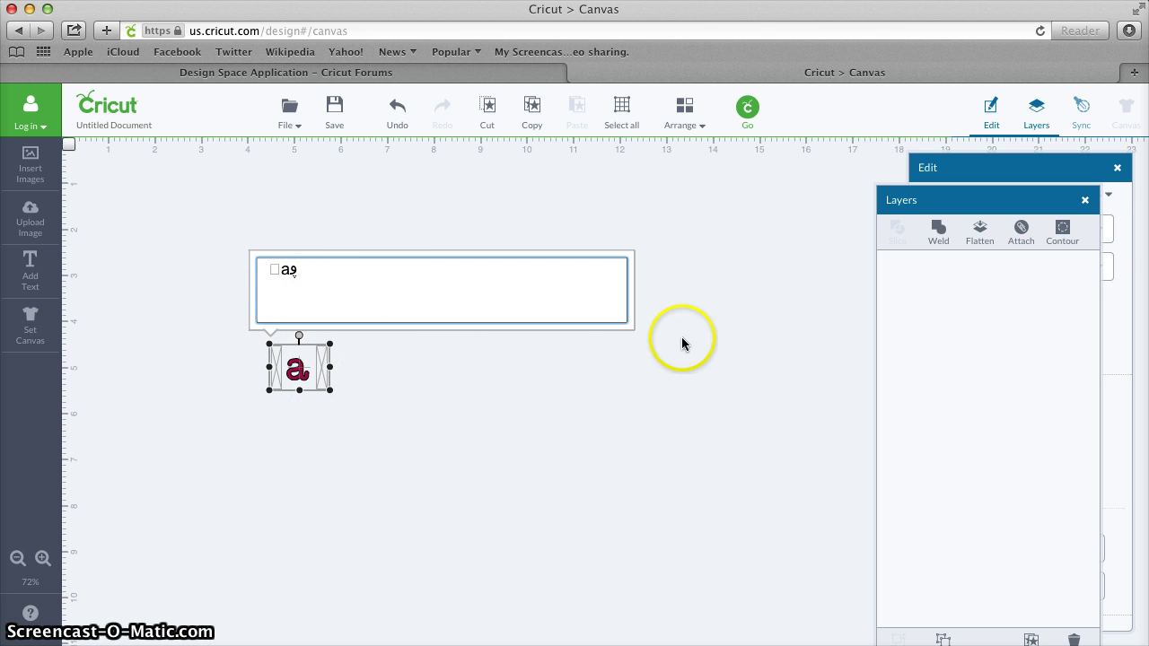
Search the fonts for "sam" and change the pasted text to Samantha Upright PRO.
click(989, 172)
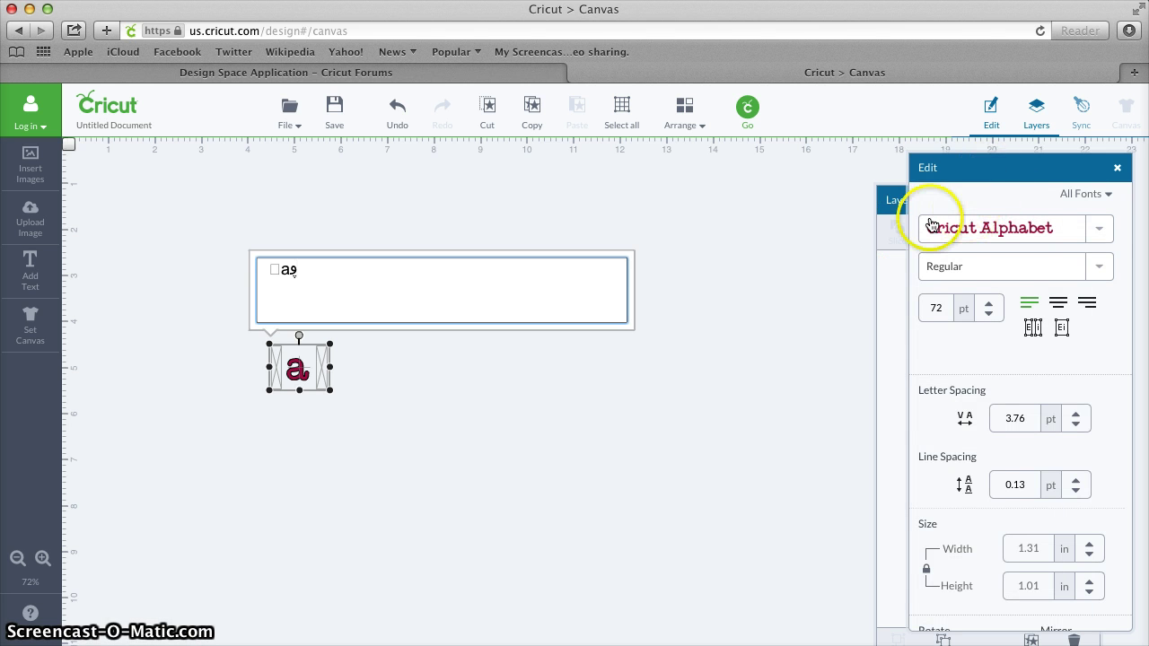
click(1099, 233)
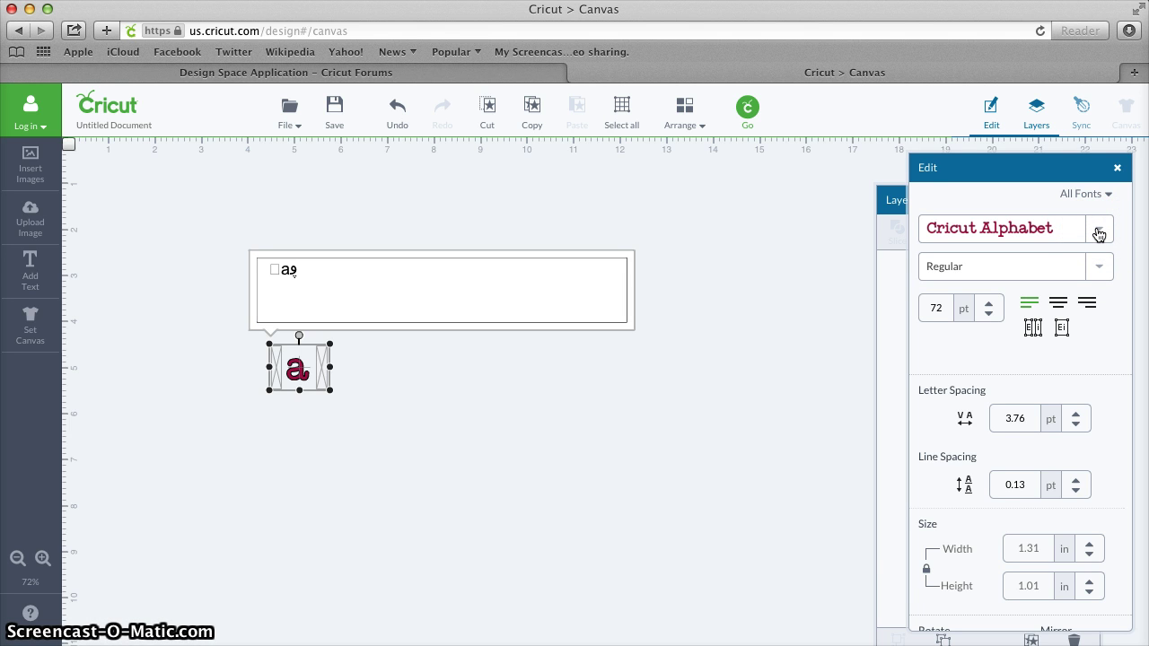
click(1098, 233)
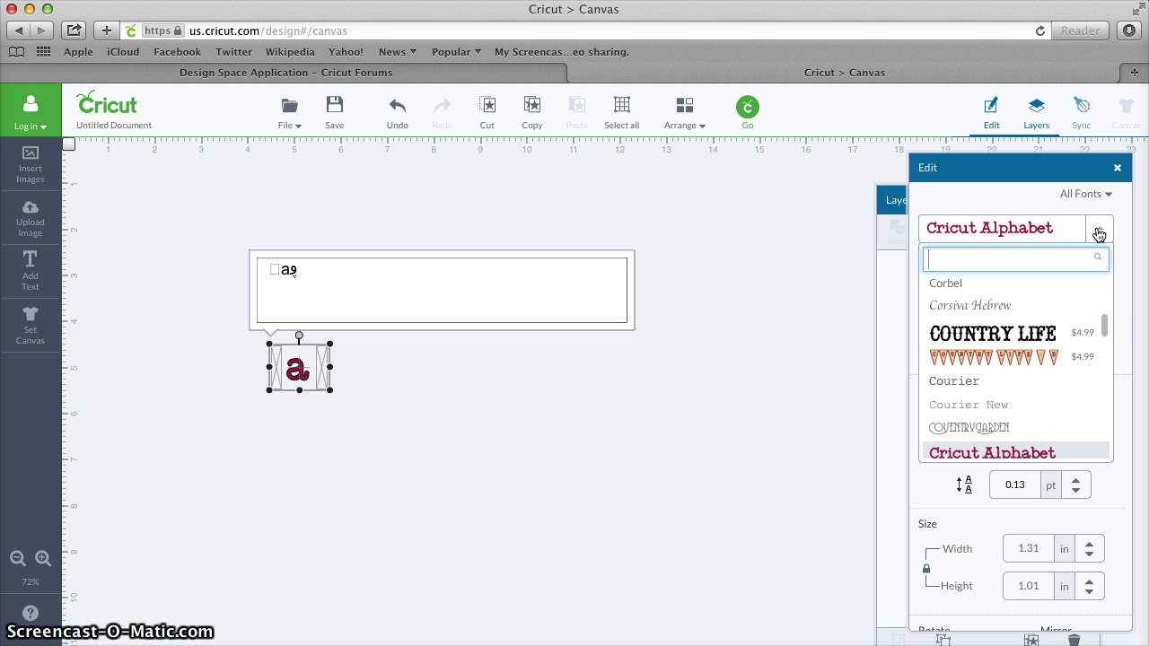
text(sam)
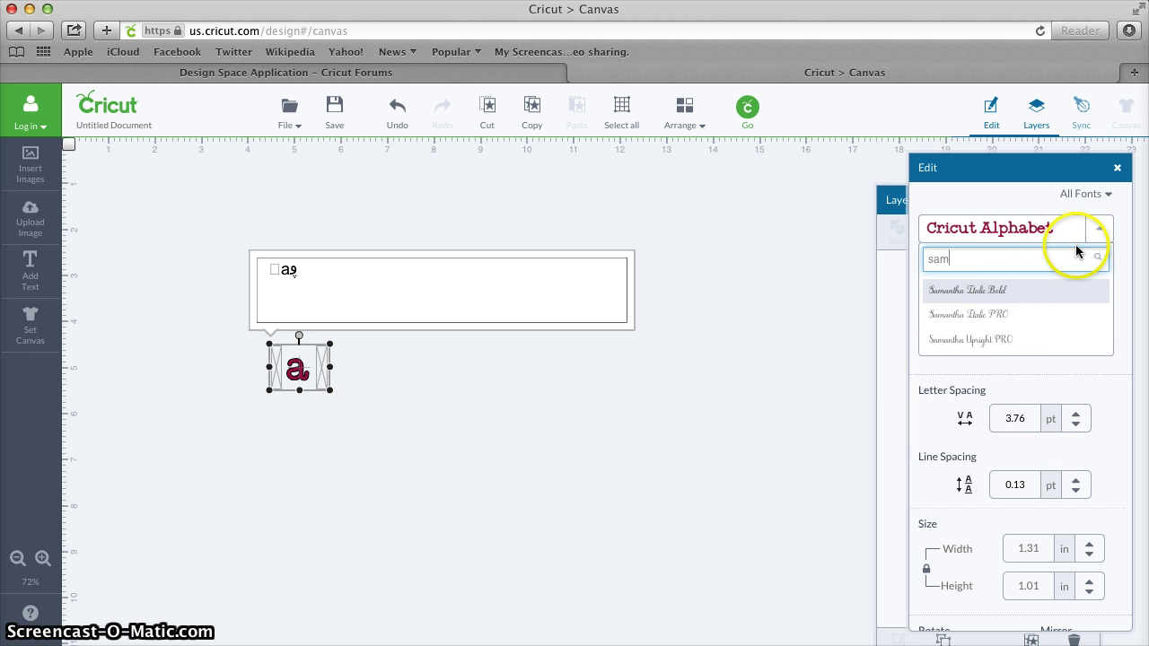
click(1012, 347)
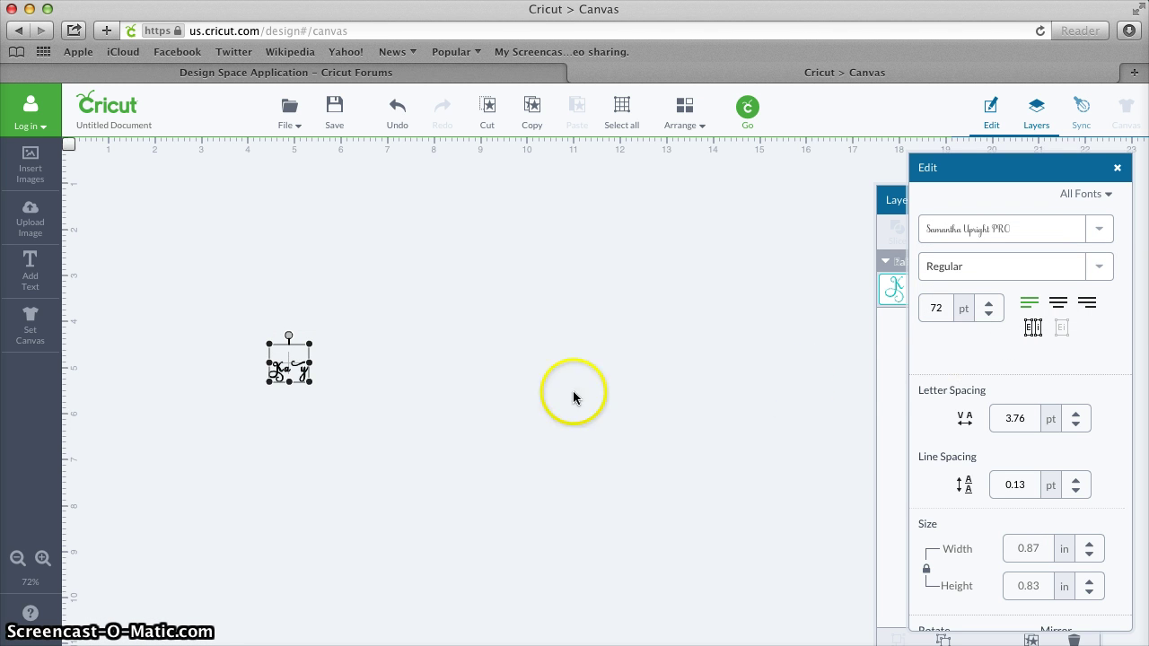
Enlarge the lettering to about 4.2 by 4 in and move it up on the canvas.
drag(309, 384, 638, 530)
drag(440, 475, 482, 372)
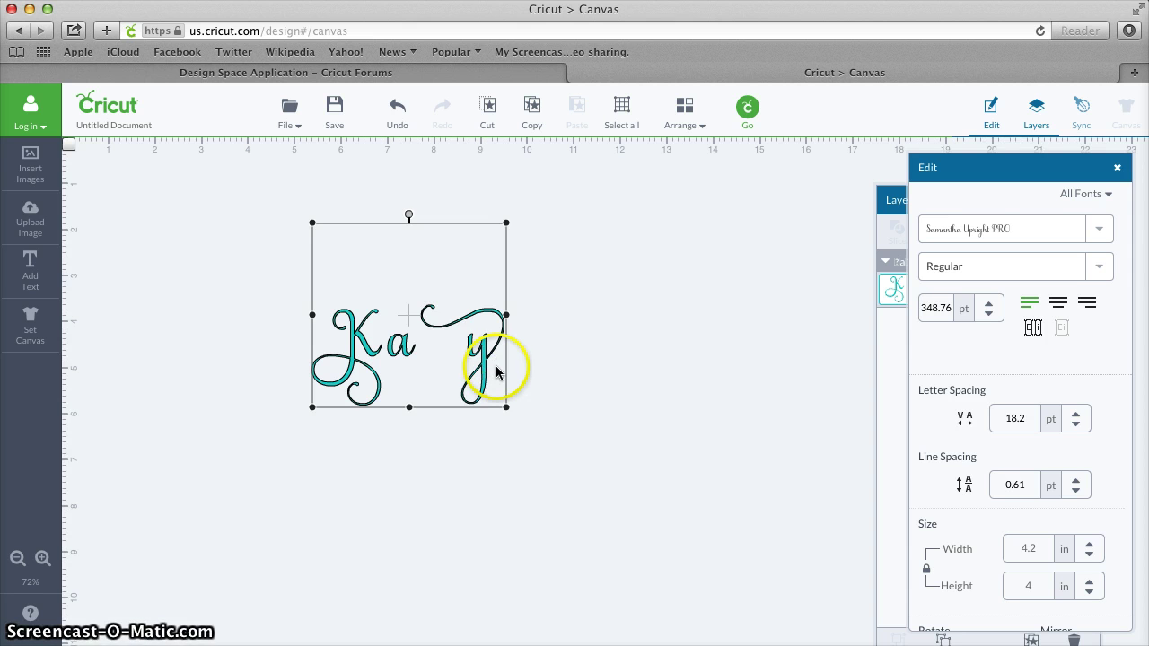
scroll(498, 373, down, 1)
scroll(501, 373, up, 1)
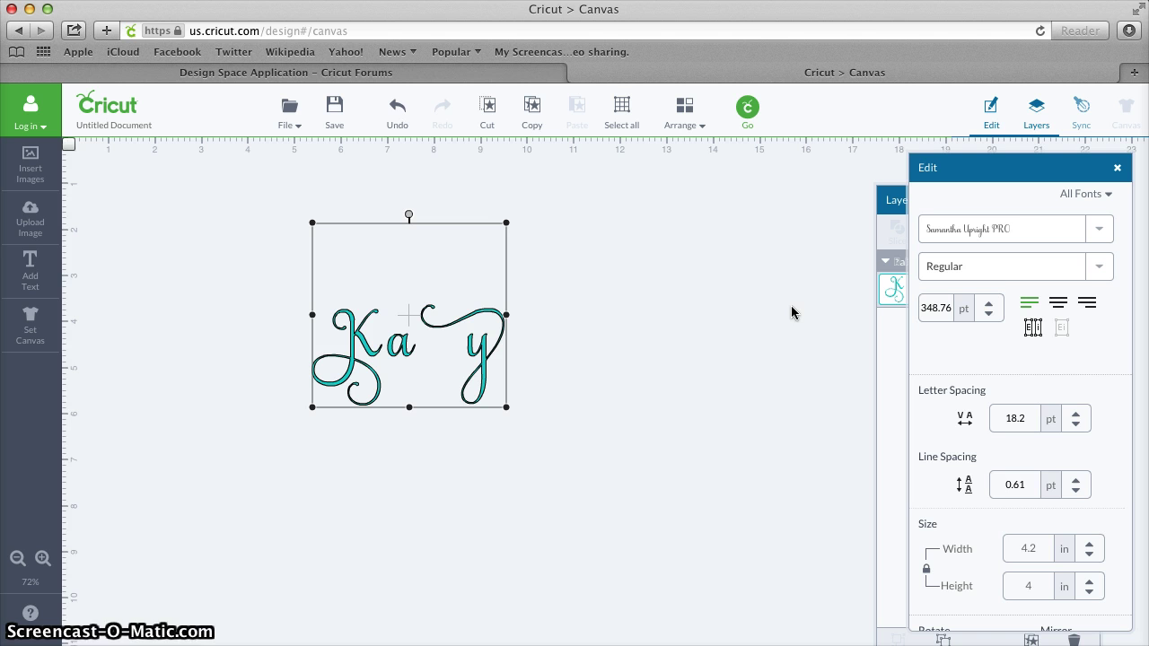
Isolate the letters of the text object and nudge the middle letter left until it touches the capital.
click(1045, 307)
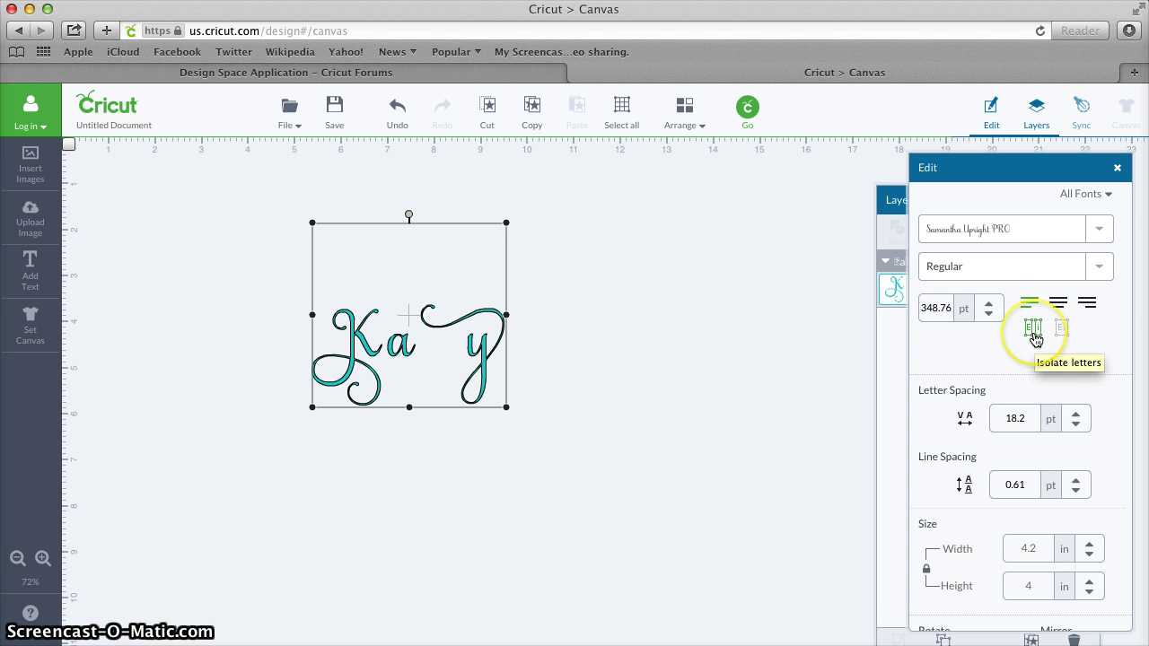
click(1033, 334)
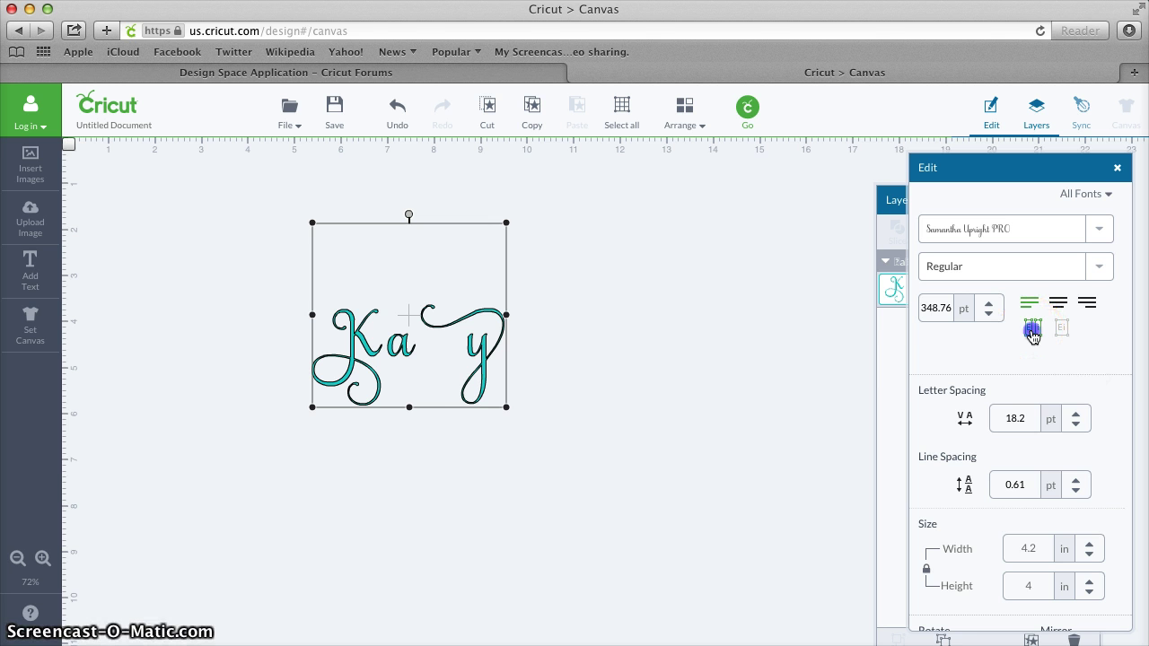
click(405, 355)
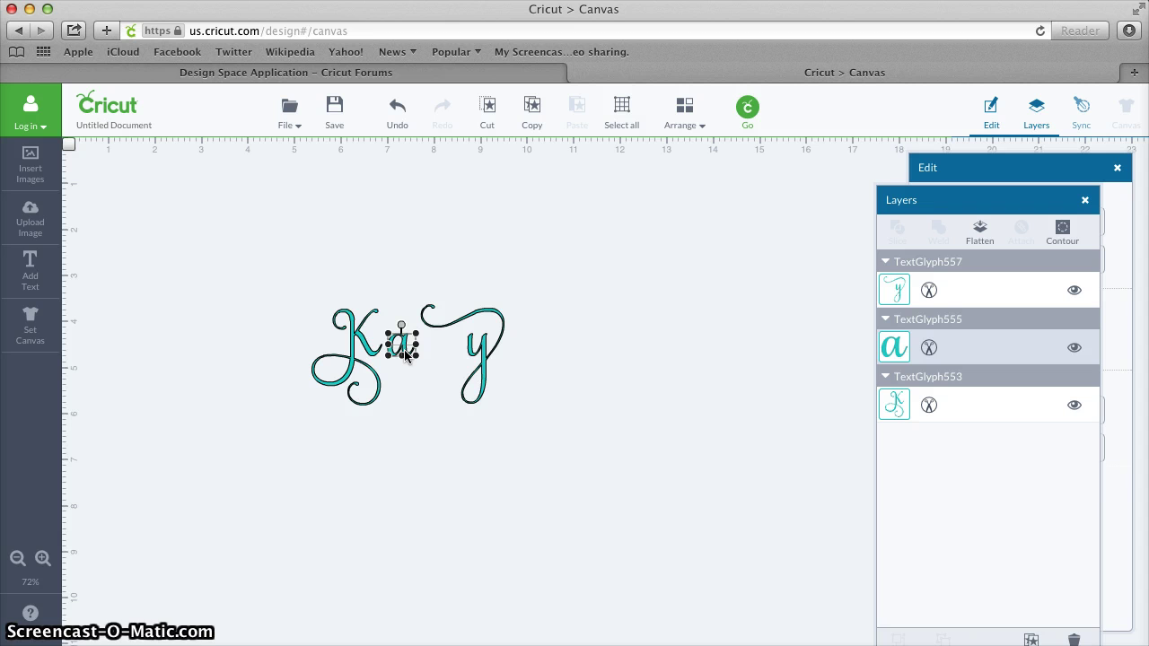
key(Left)
key(Left)
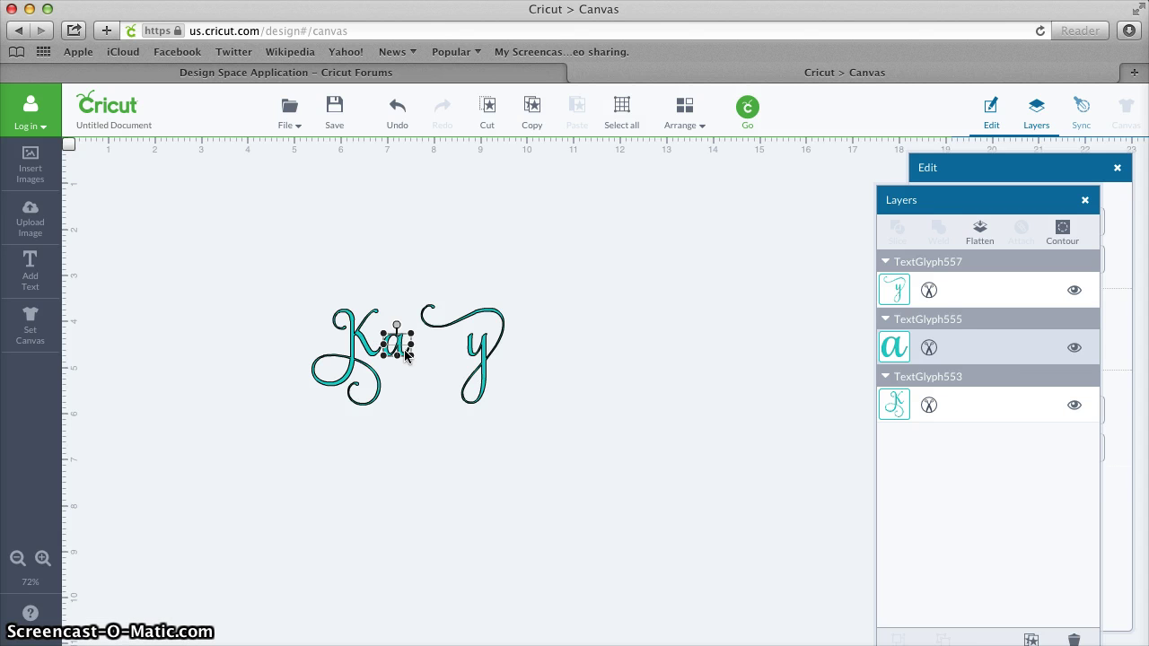
key(Left)
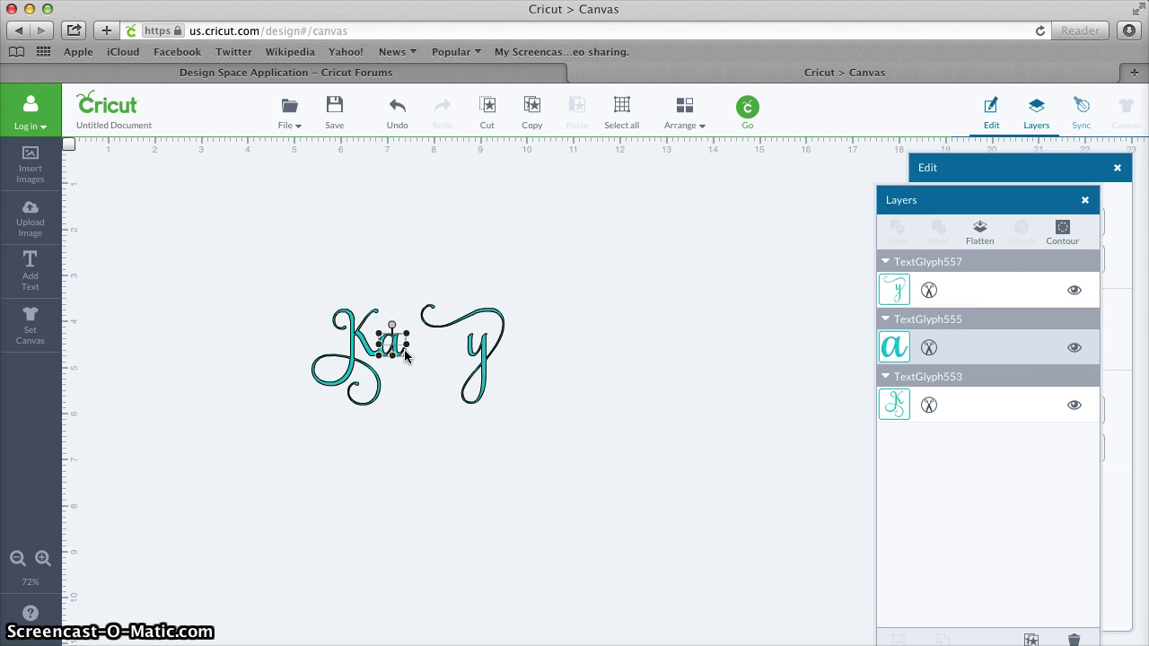
Nudge the swashed last letter left until it joins the middle letter and its swash overlaps the capital.
click(471, 350)
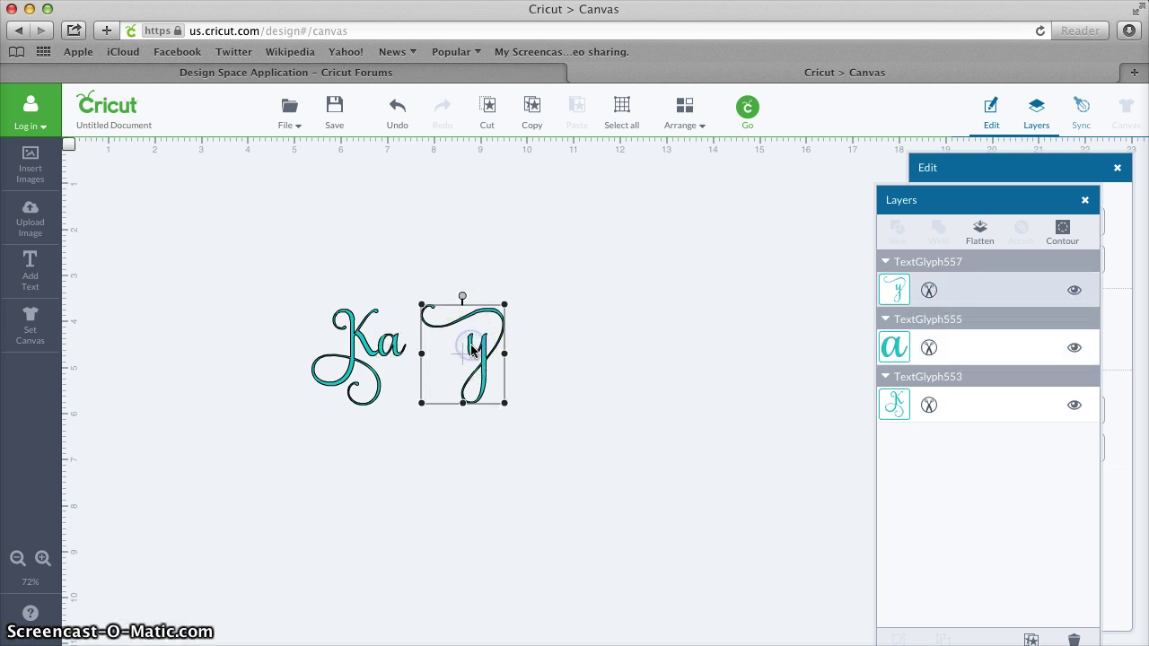
key(Left)
key(Left)
key(Left)
key(Left)
key(Left)
key(Left)
key(Left)
key(Left)
key(Left)
key(Left)
key(Left)
key(Left)
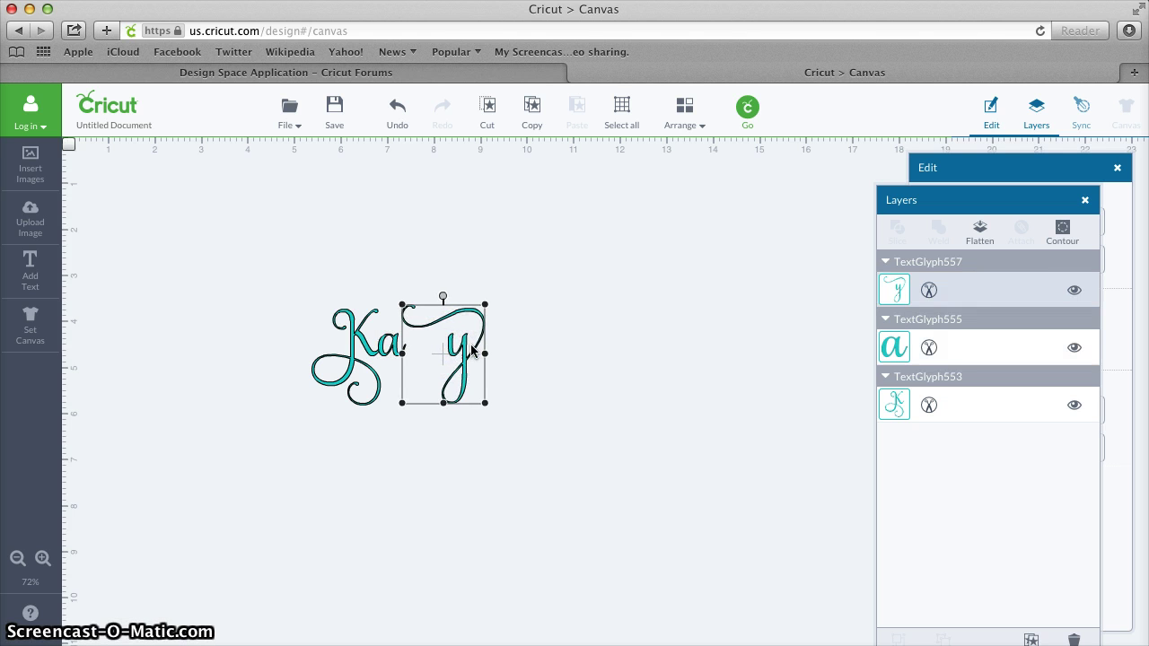
key(Left)
key(Left)
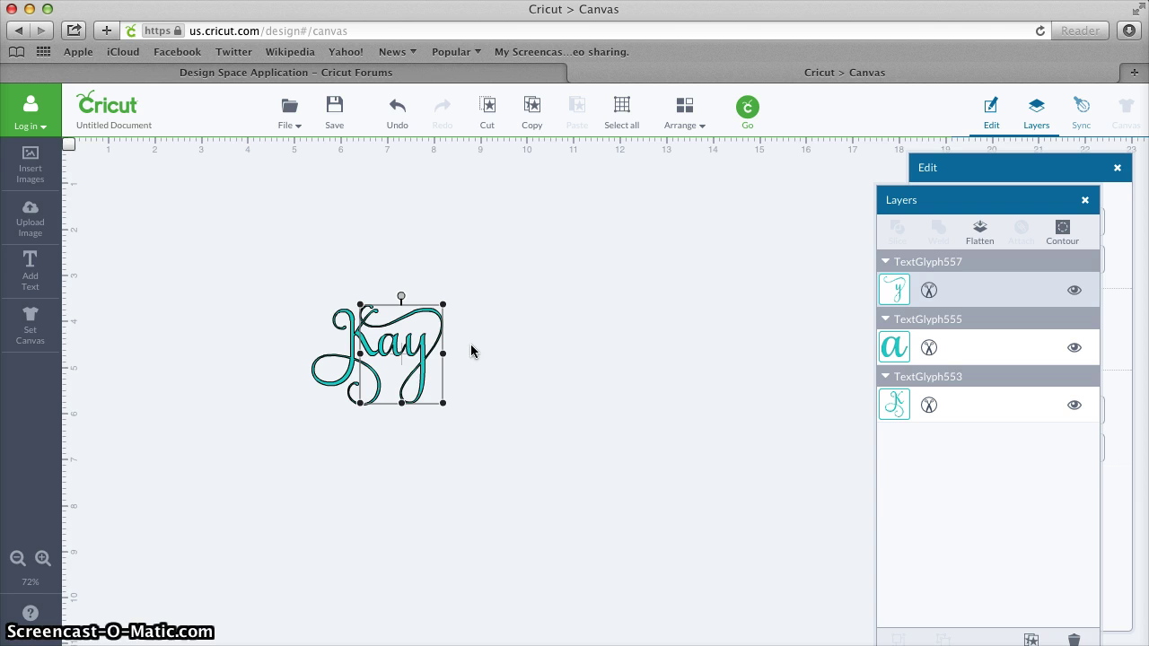
Select all three isolated letters together and weld them into one shape.
click(539, 357)
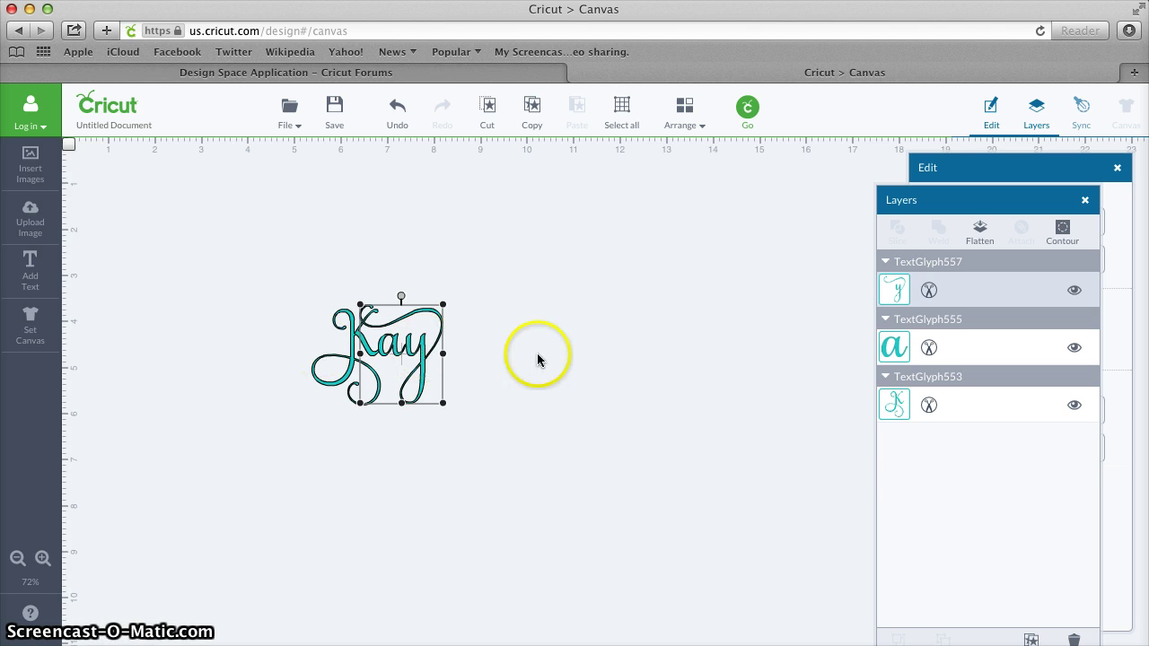
click(327, 287)
drag(283, 280, 499, 436)
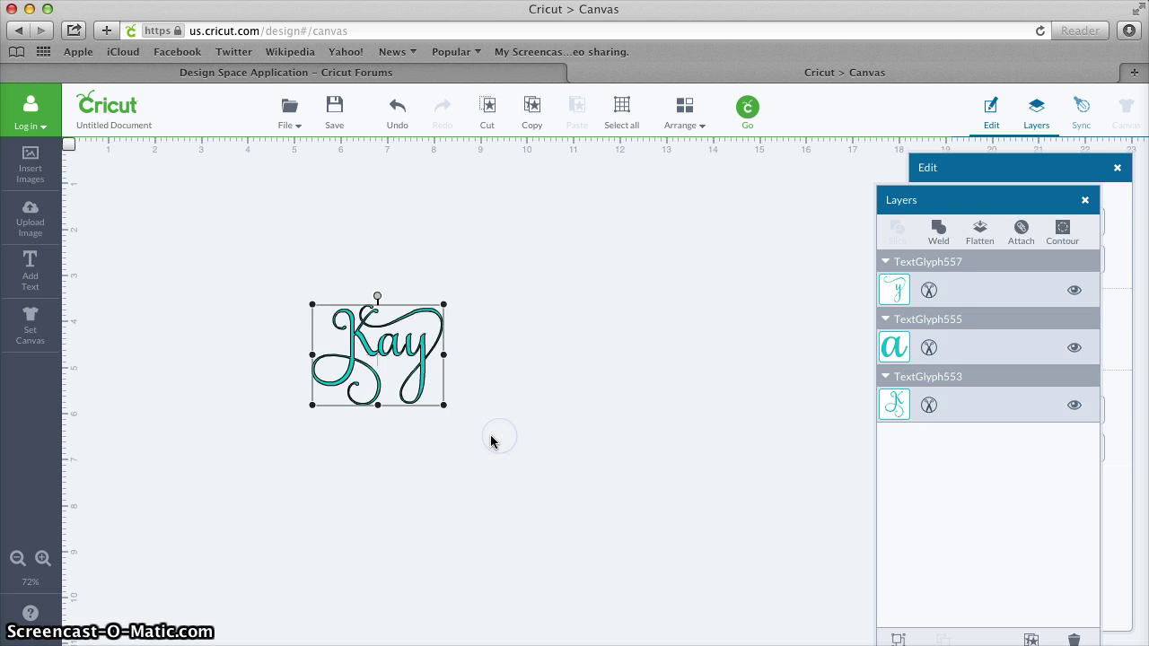
click(944, 234)
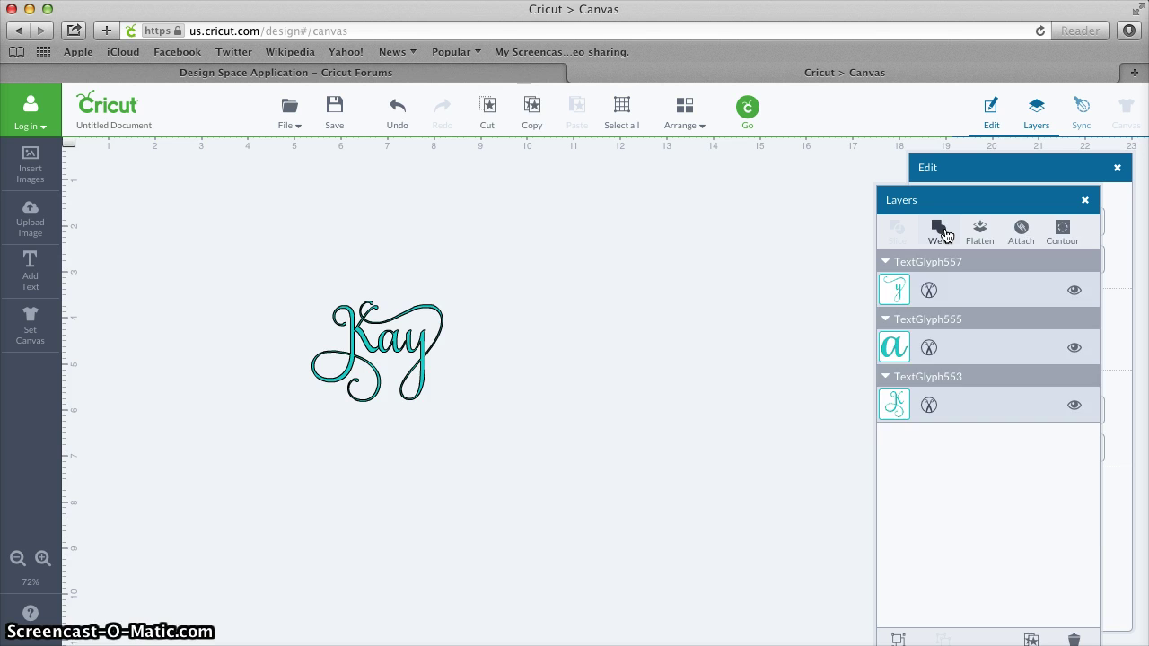